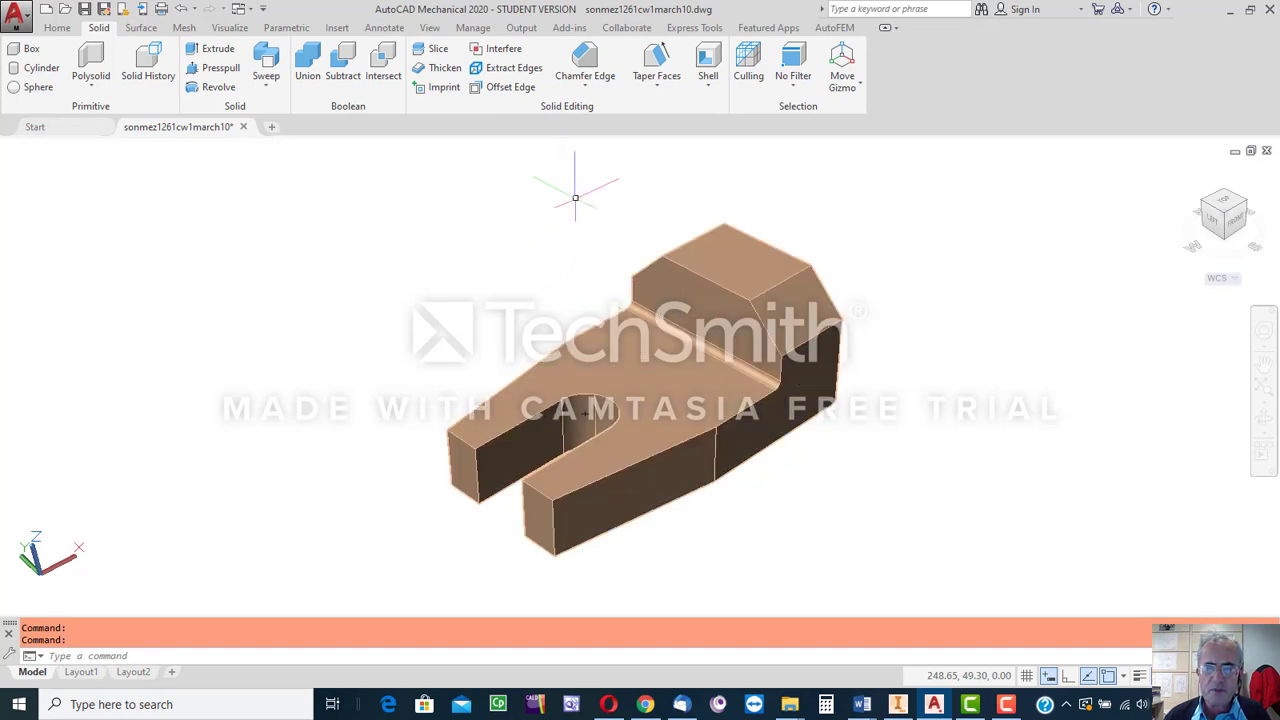
- Fillet the front edge of the raised block's top face with a radius of 2, using the Fillet Edge command
left_click(591, 90)
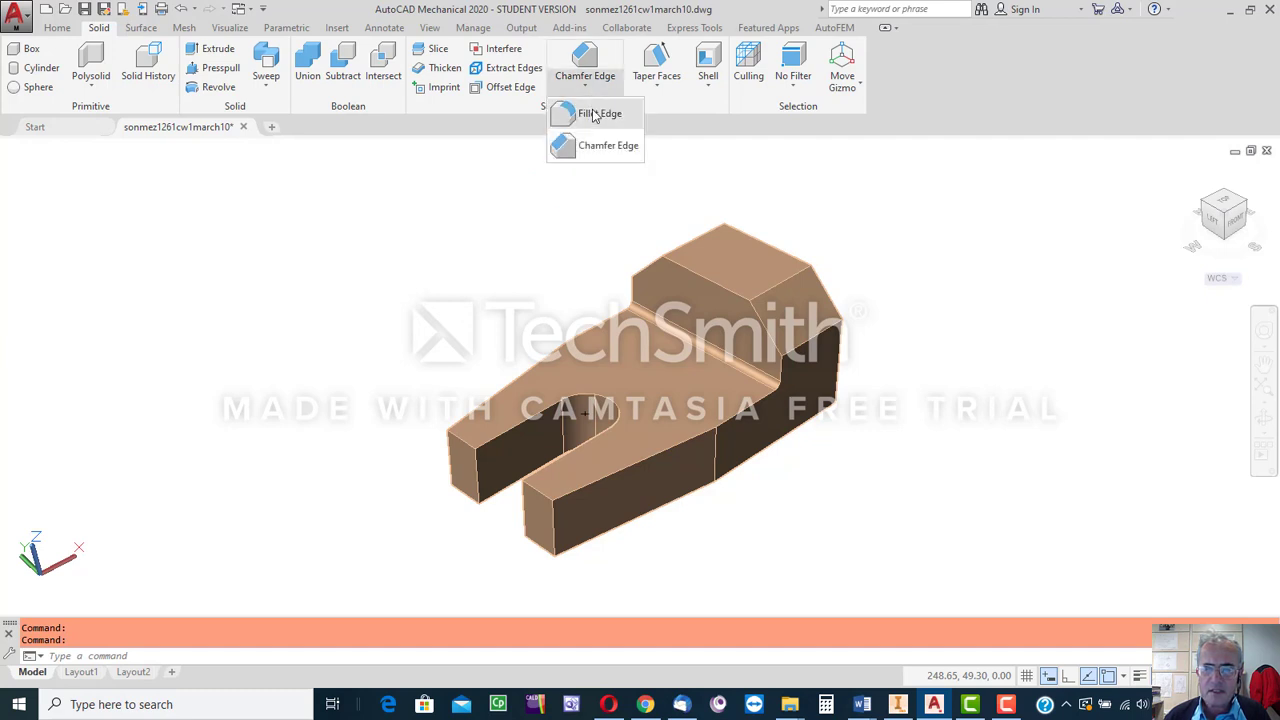
left_click(598, 114)
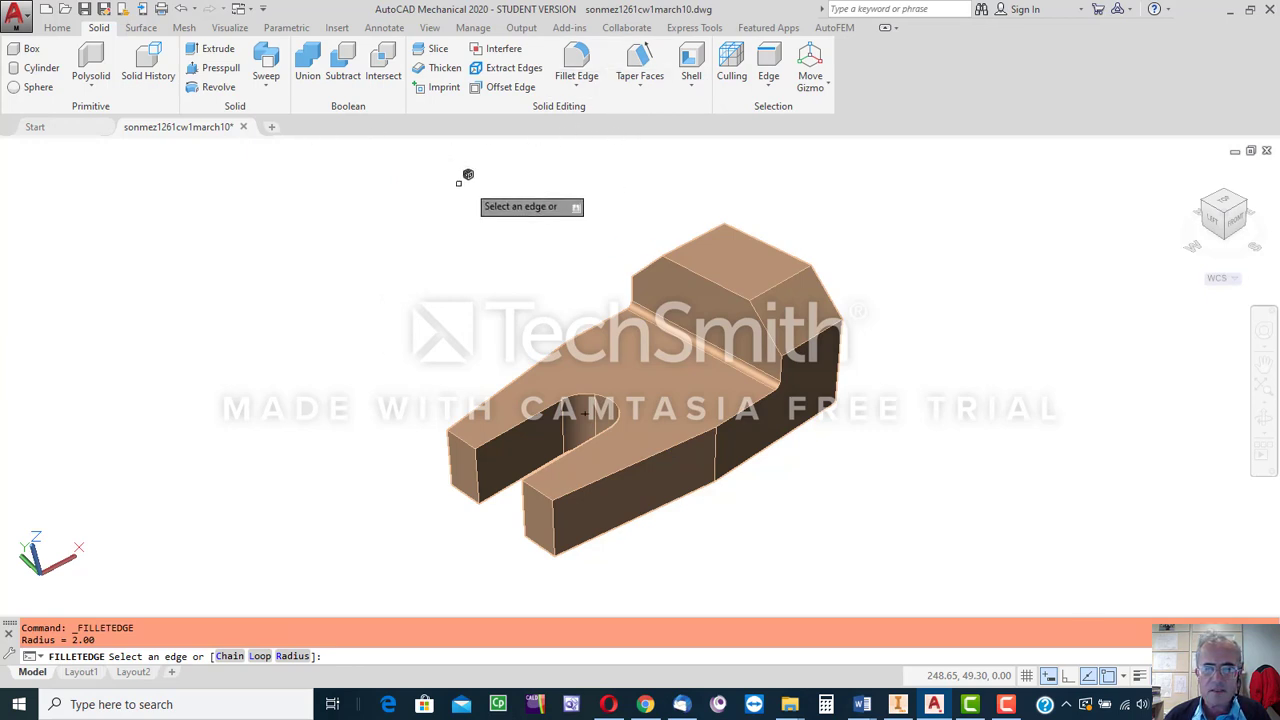
left_click(581, 90)
left_click(588, 112)
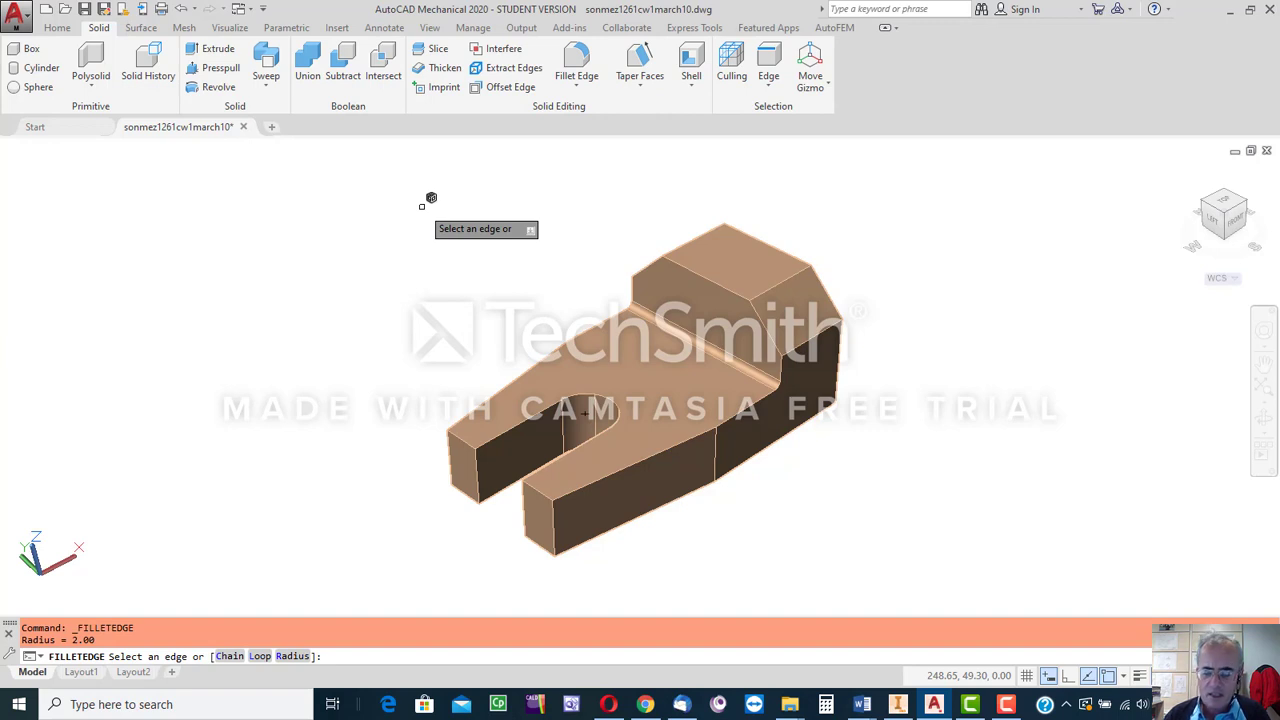
key("Down")
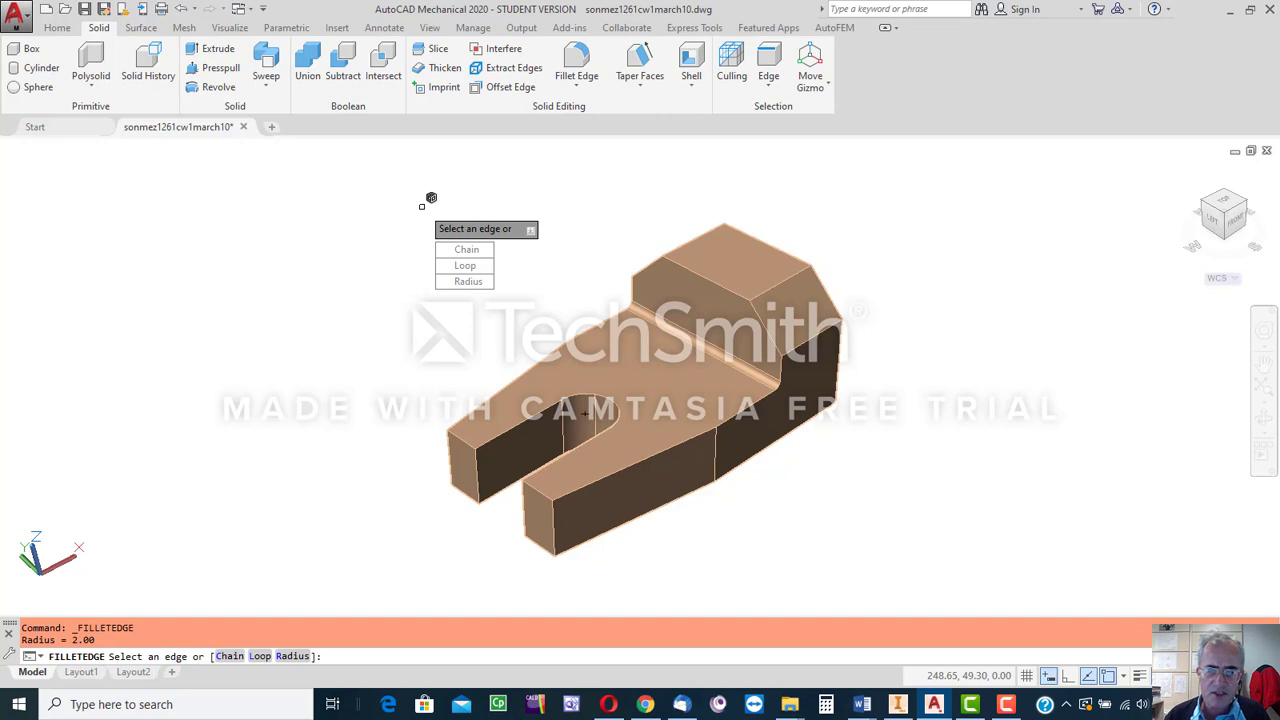
left_click(470, 283)
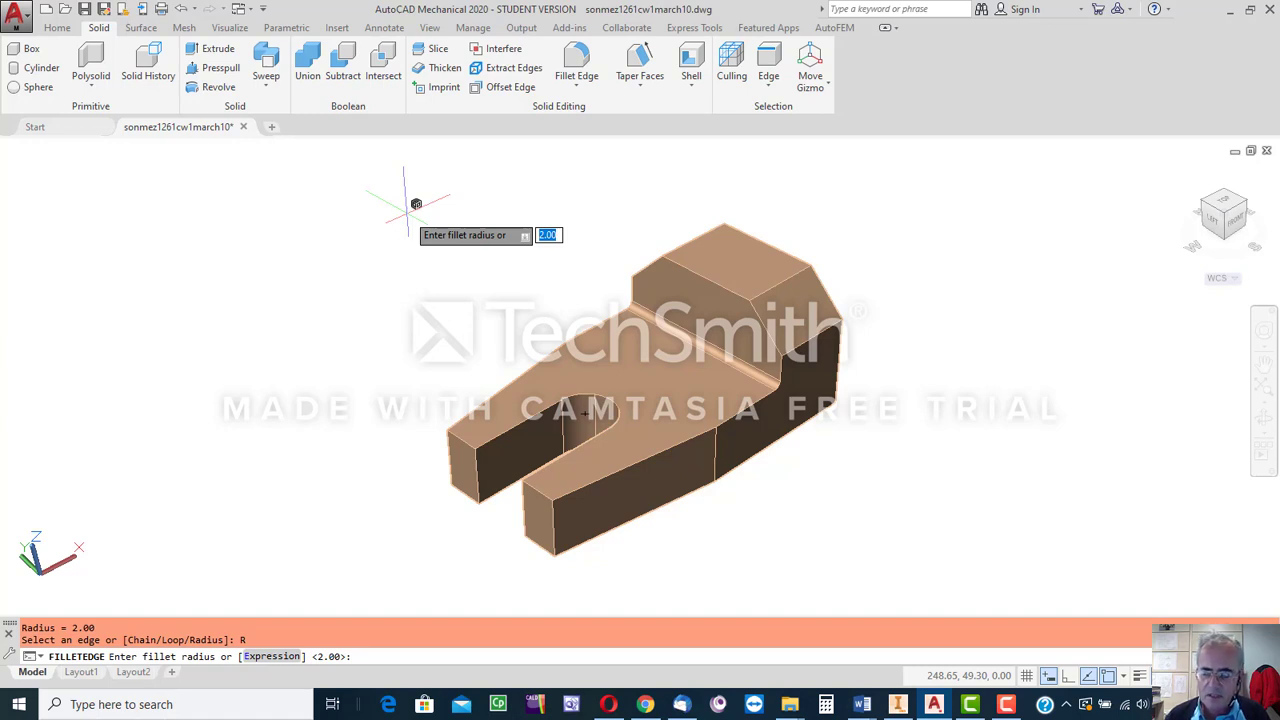
key("Return")
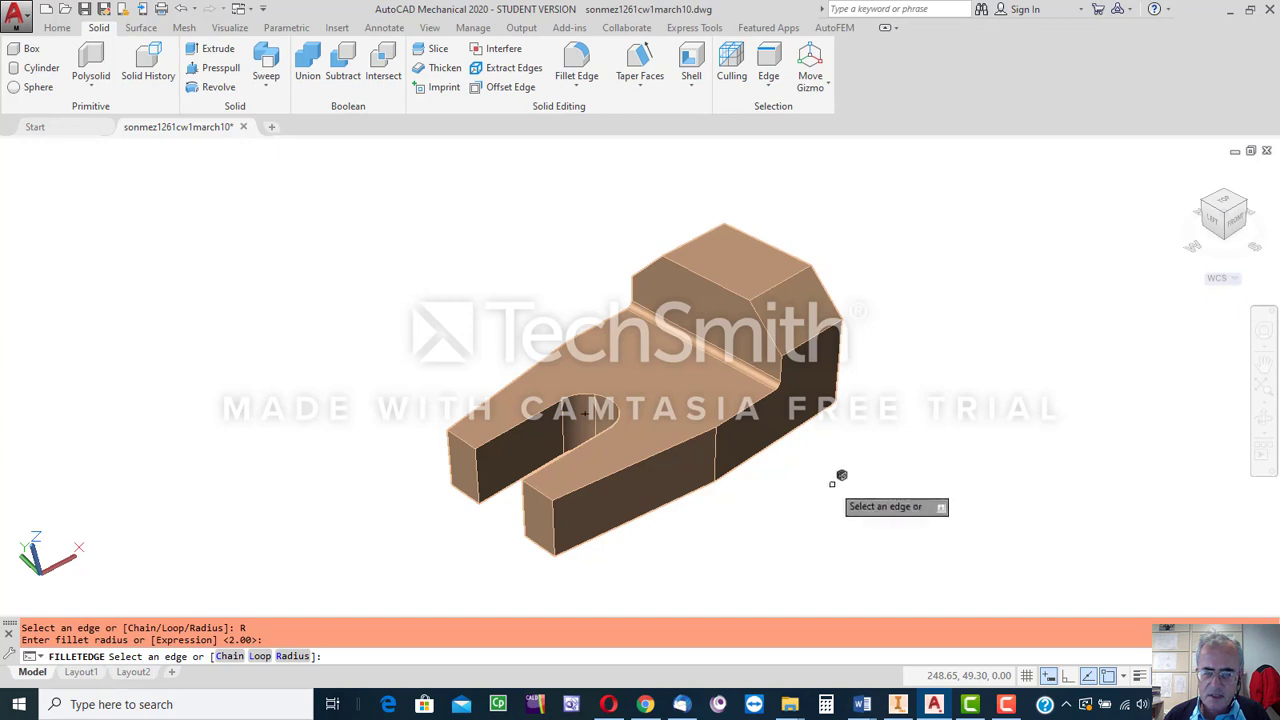
left_click(704, 277)
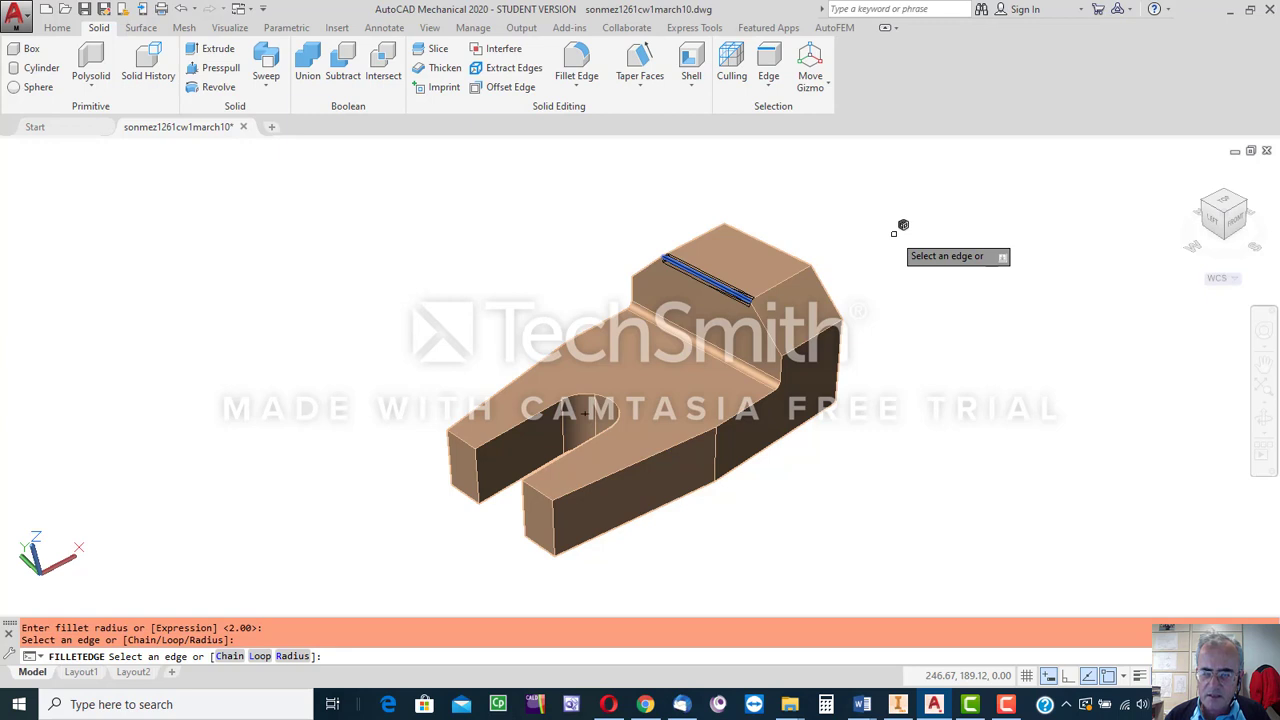
key("Return")
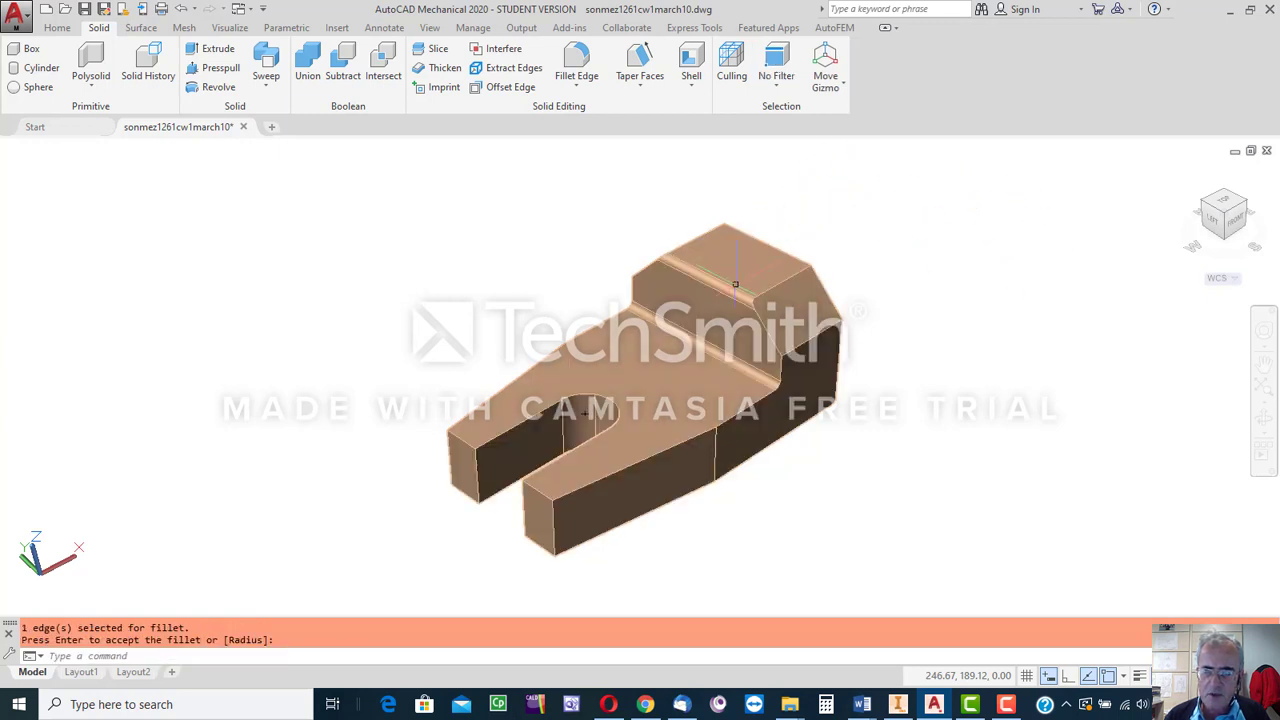
left_click(1021, 187)
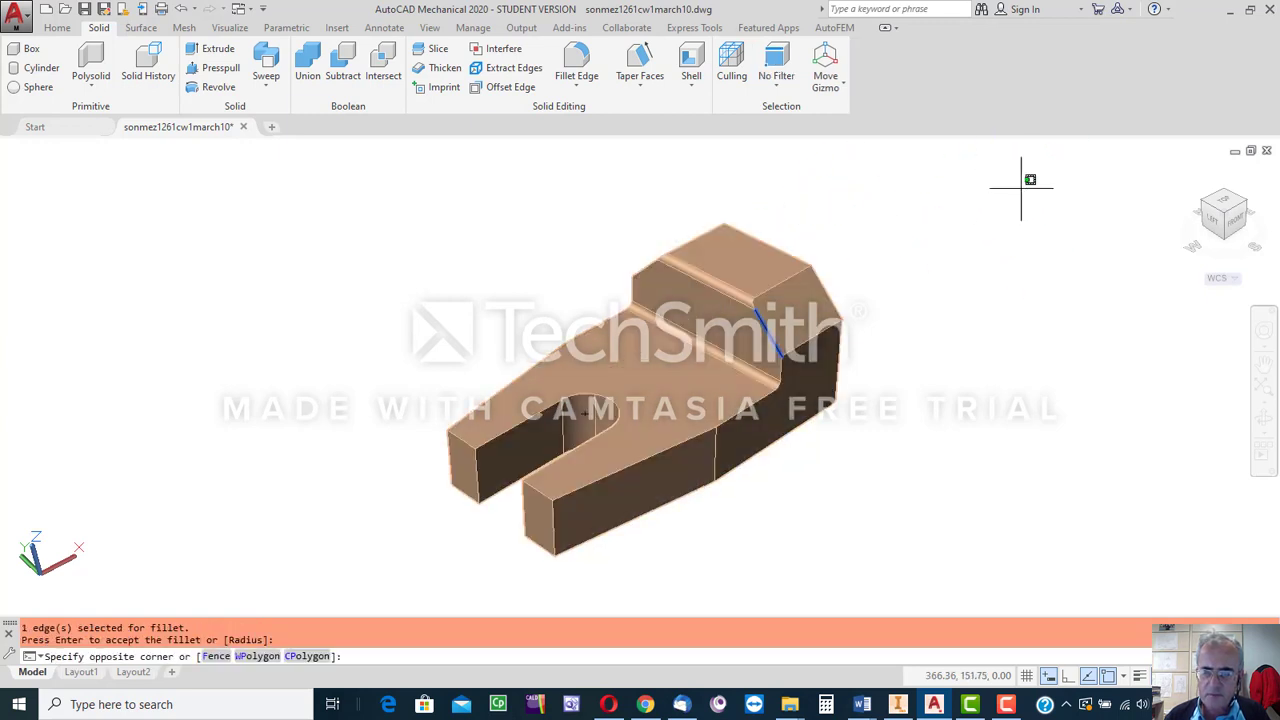
left_click(992, 208)
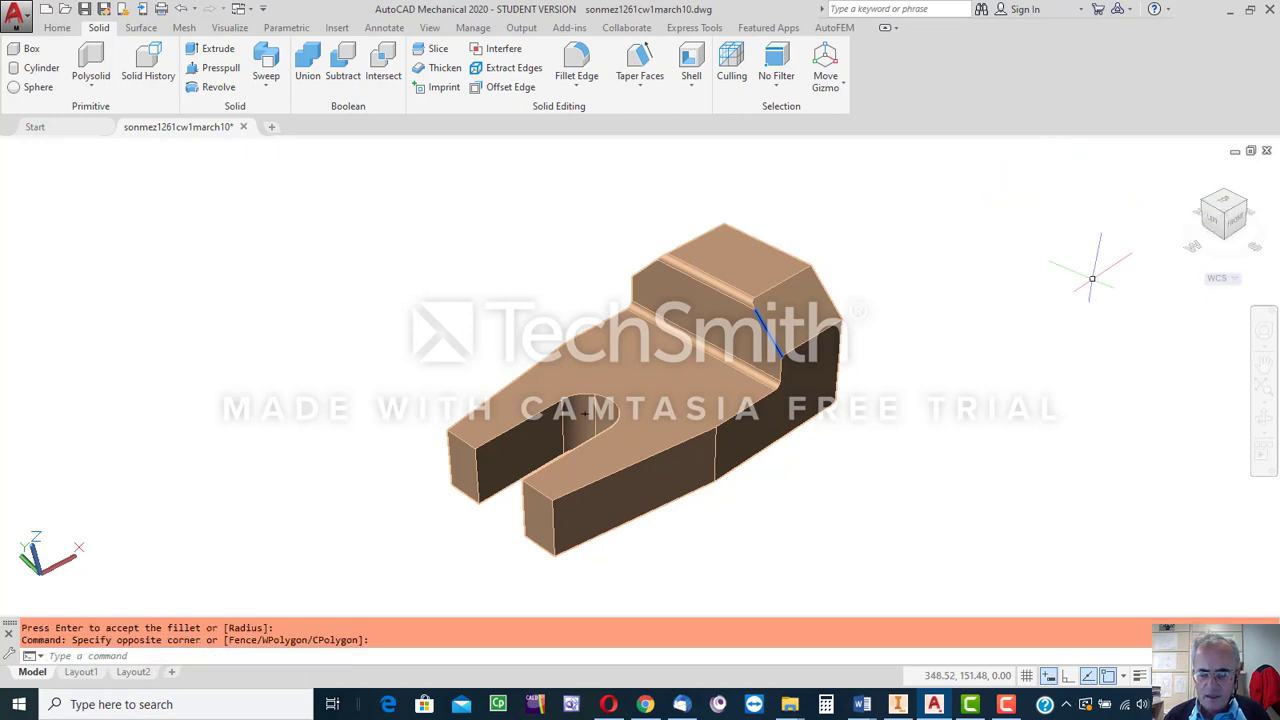
- Switch to the open part in Autodesk Inventor
left_click(897, 704)
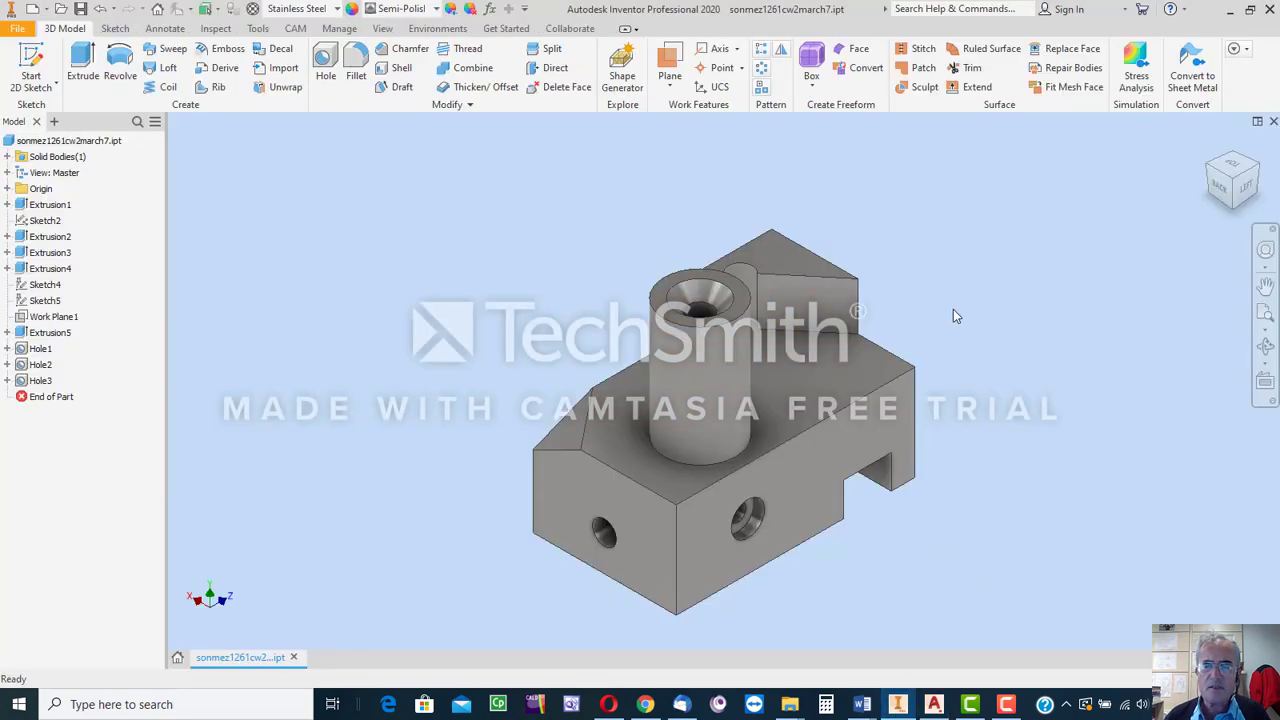
scroll(953, 309, "up", 3)
middle_click_drag(948, 321, 946, 251)
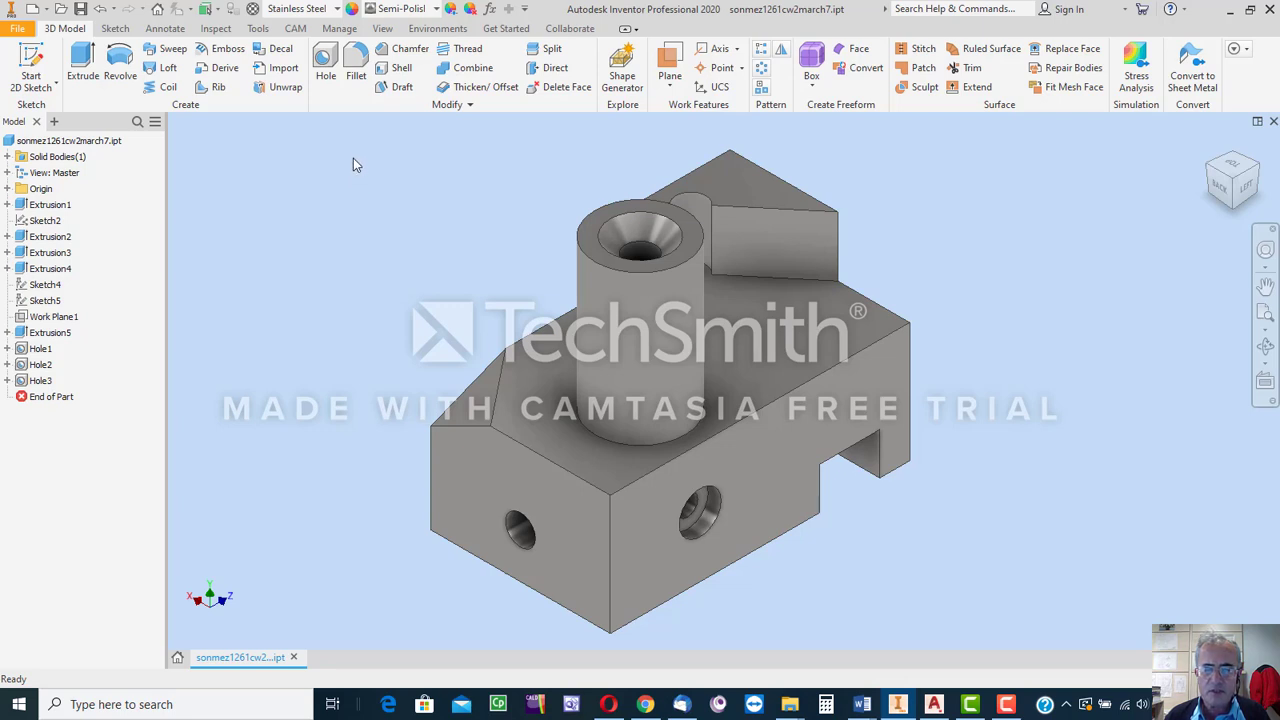
- Fillet the upright cylinder's outer top edge and its base edge with a constant radius of 8
left_click(355, 57)
mouse_move(352, 168)
left_mouse_down()
mouse_move(444, 163)
mouse_move(380, 145)
mouse_move(343, 172)
left_mouse_up()
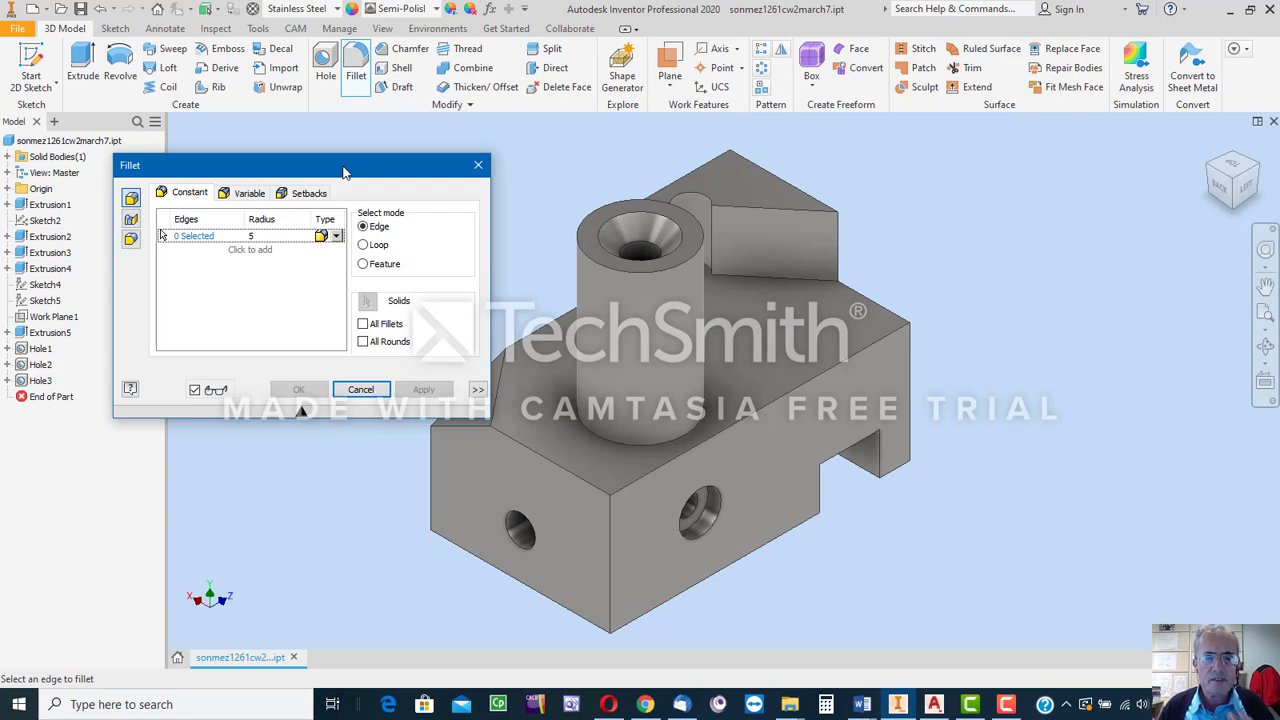
left_click(259, 237)
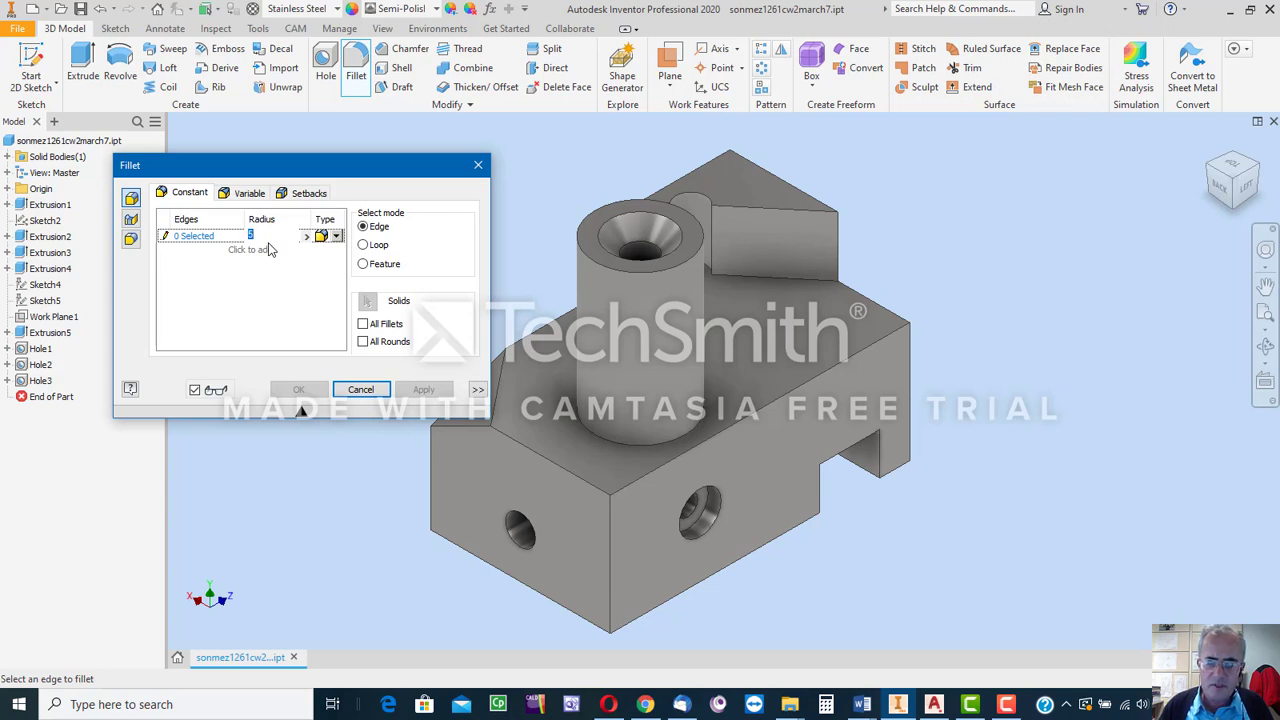
type("1")
type("8")
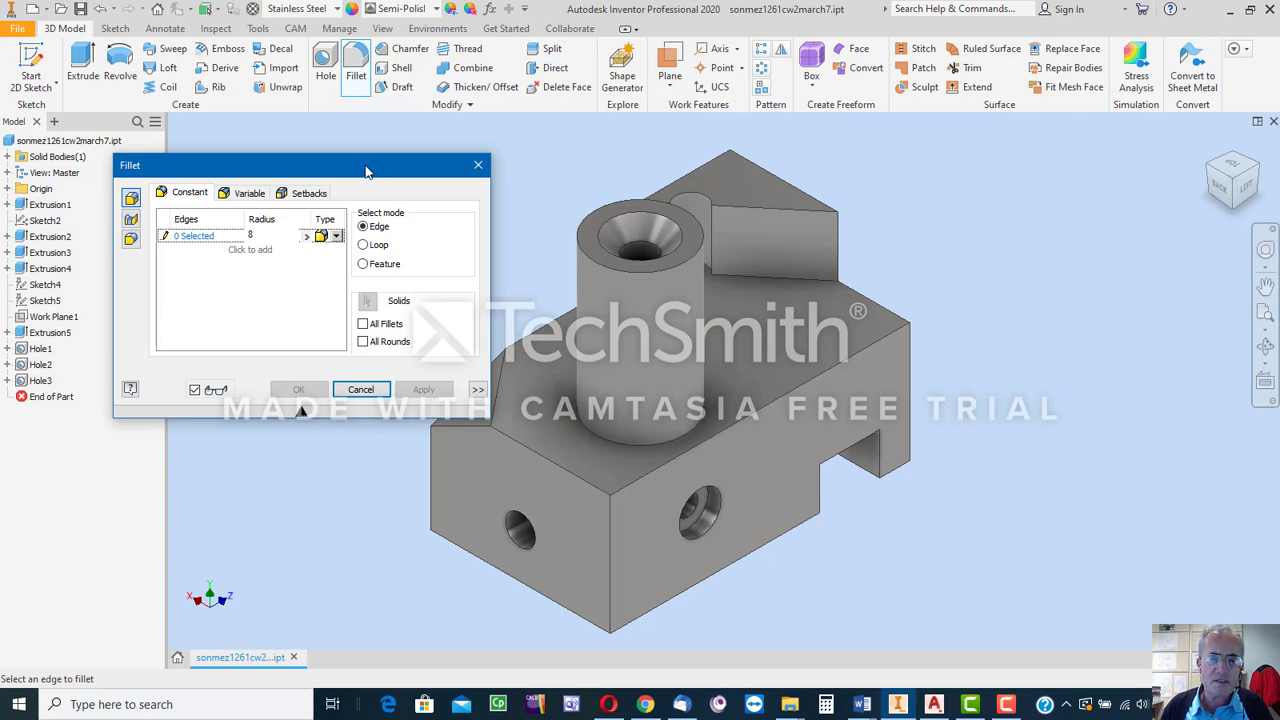
mouse_move(368, 167)
left_mouse_down()
mouse_move(413, 177)
mouse_move(381, 169)
left_mouse_up()
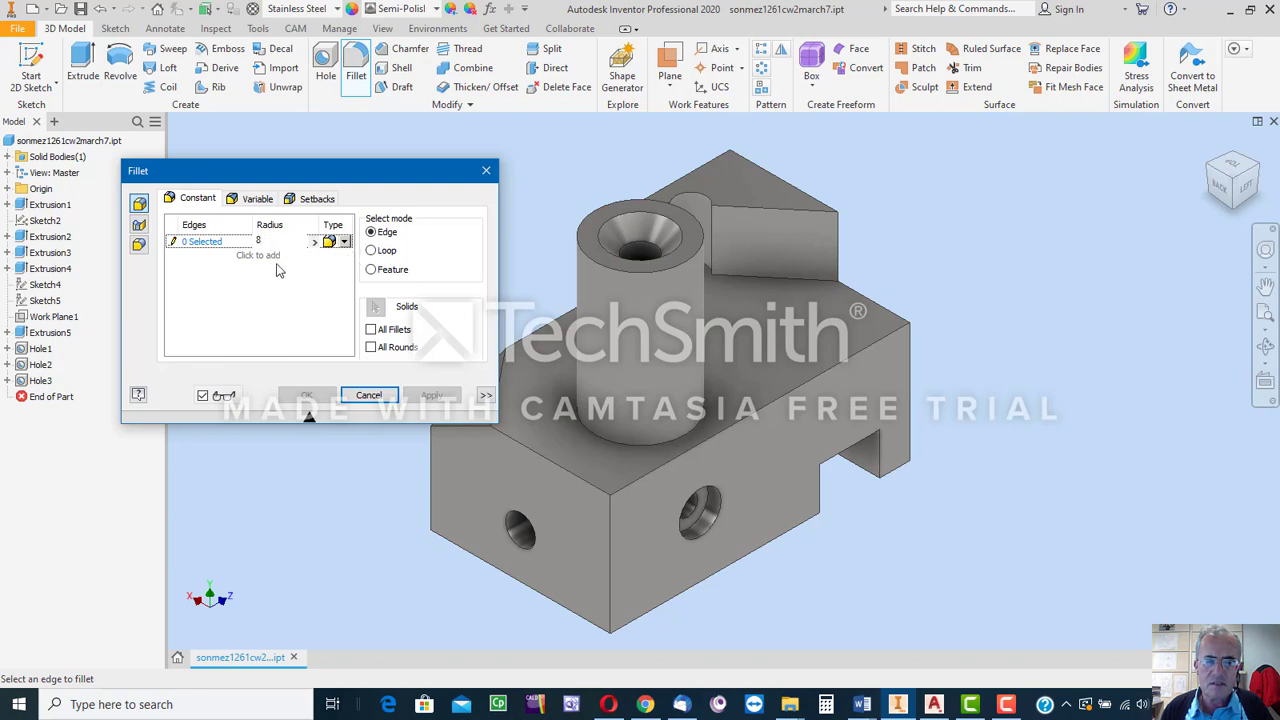
left_click(321, 327)
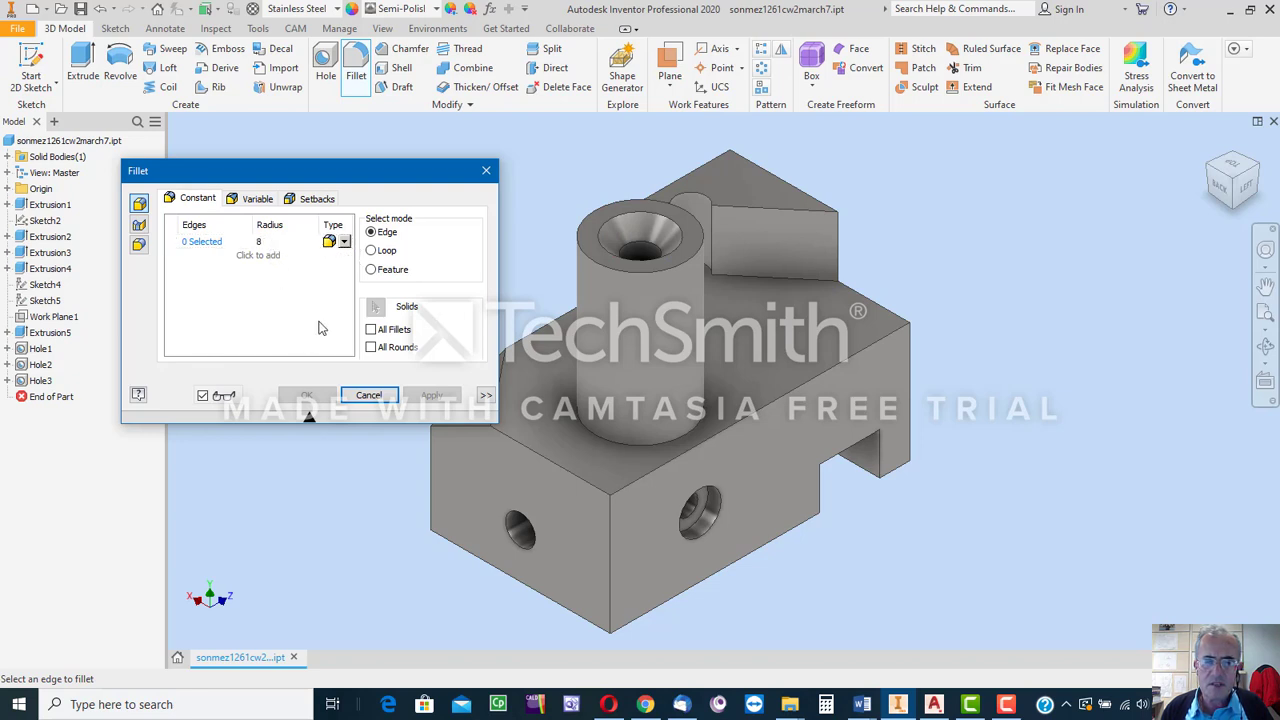
left_click(588, 222)
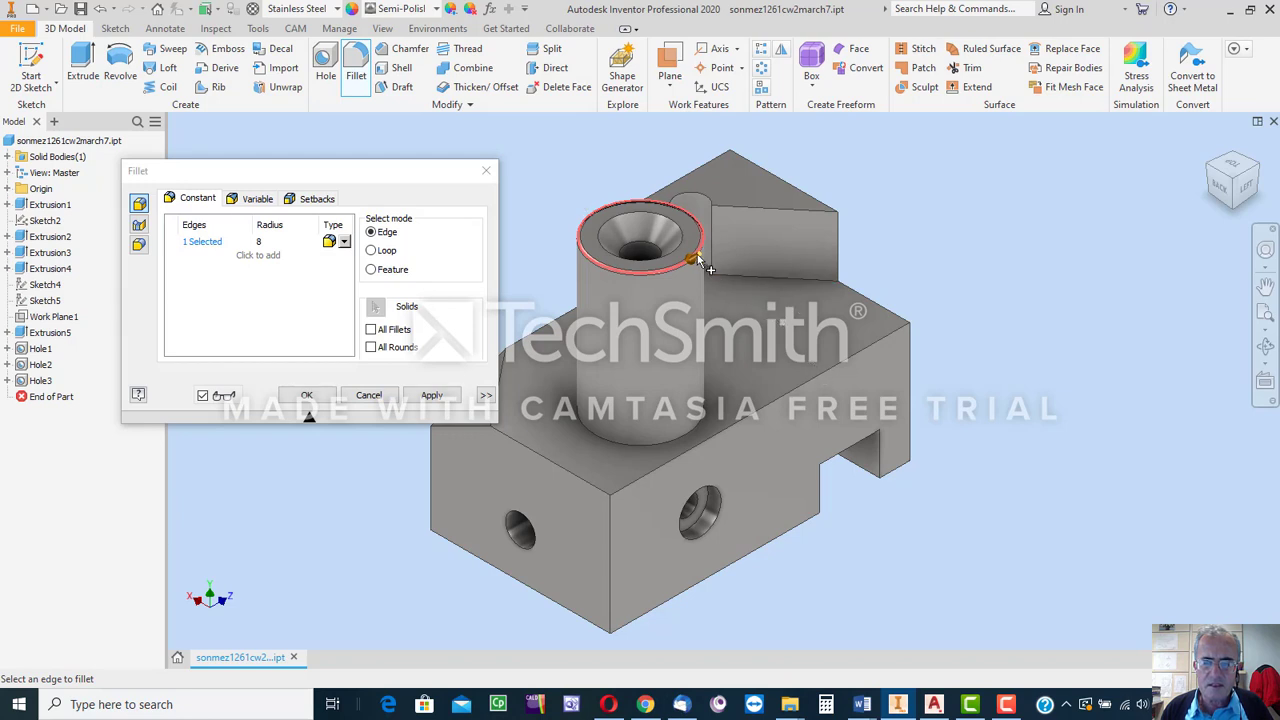
scroll(680, 272, "up", 2)
scroll(680, 272, "down", 2)
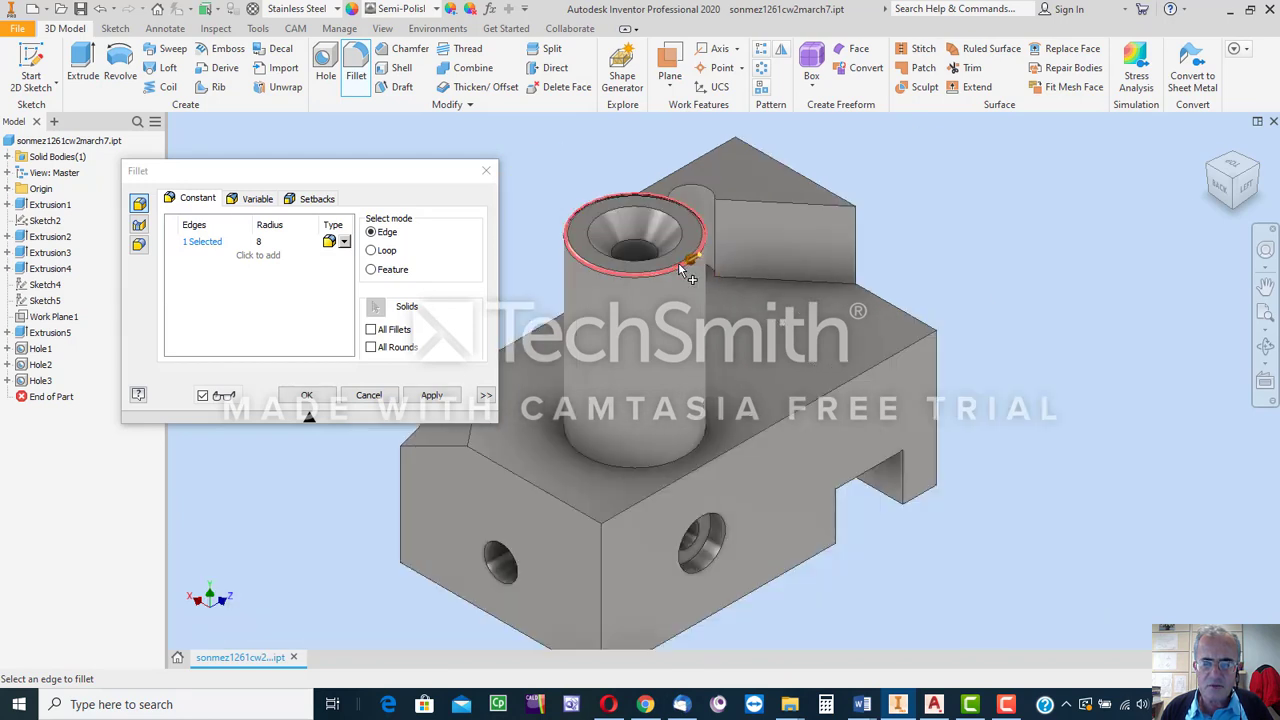
left_click(686, 467)
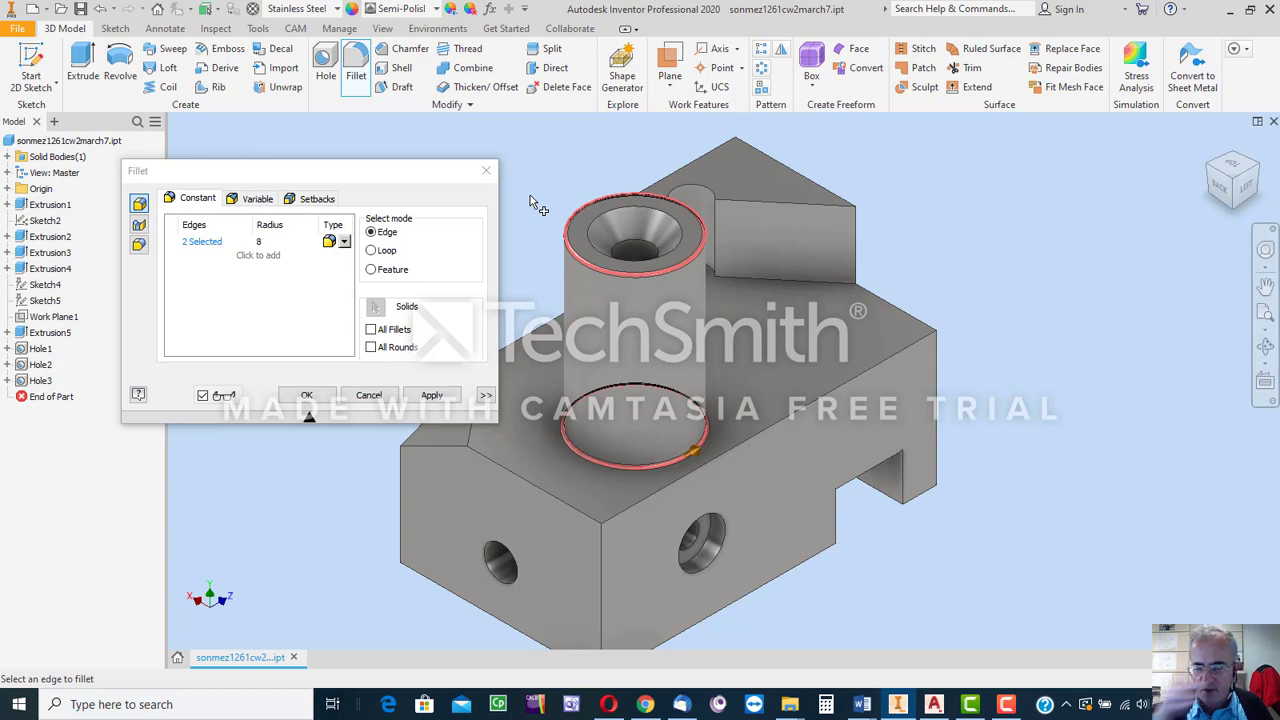
left_click(310, 396)
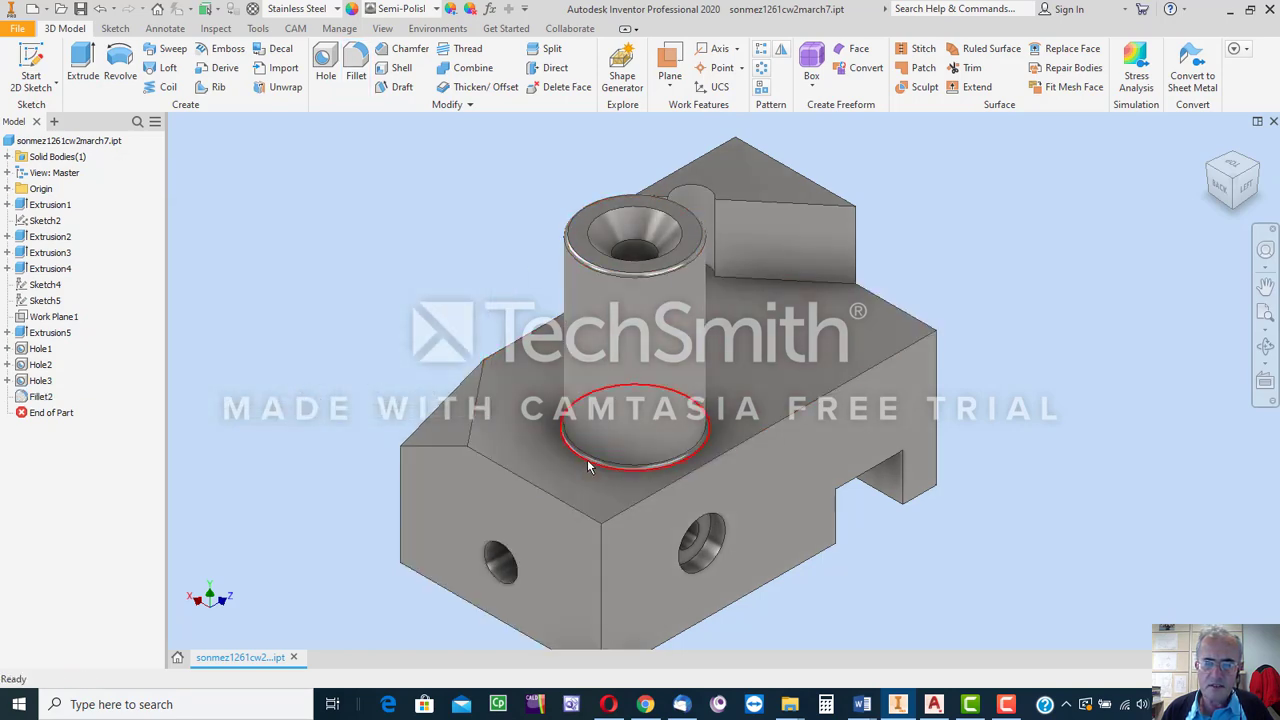
- Examine the cylinder's new top and base fillets up close, from the back and in the isometric view
scroll(473, 316, "up", 3)
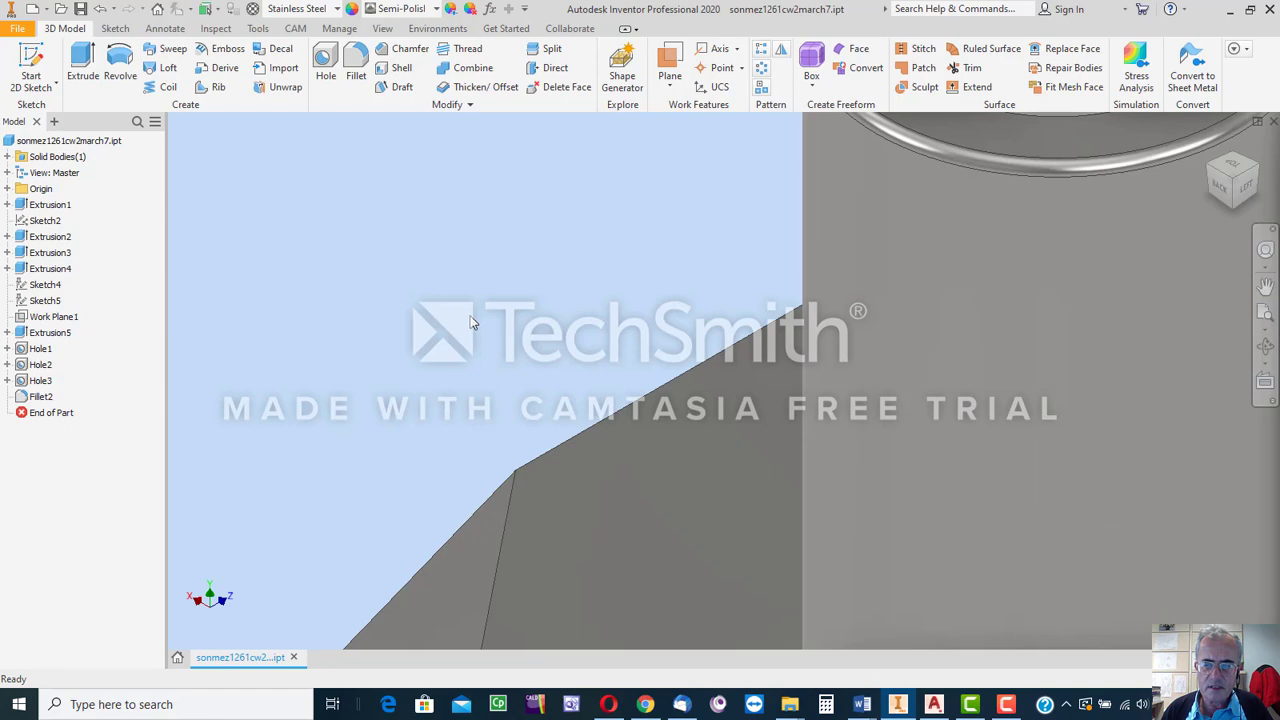
scroll(420, 290, "down", 4)
scroll(446, 302, "up", 6)
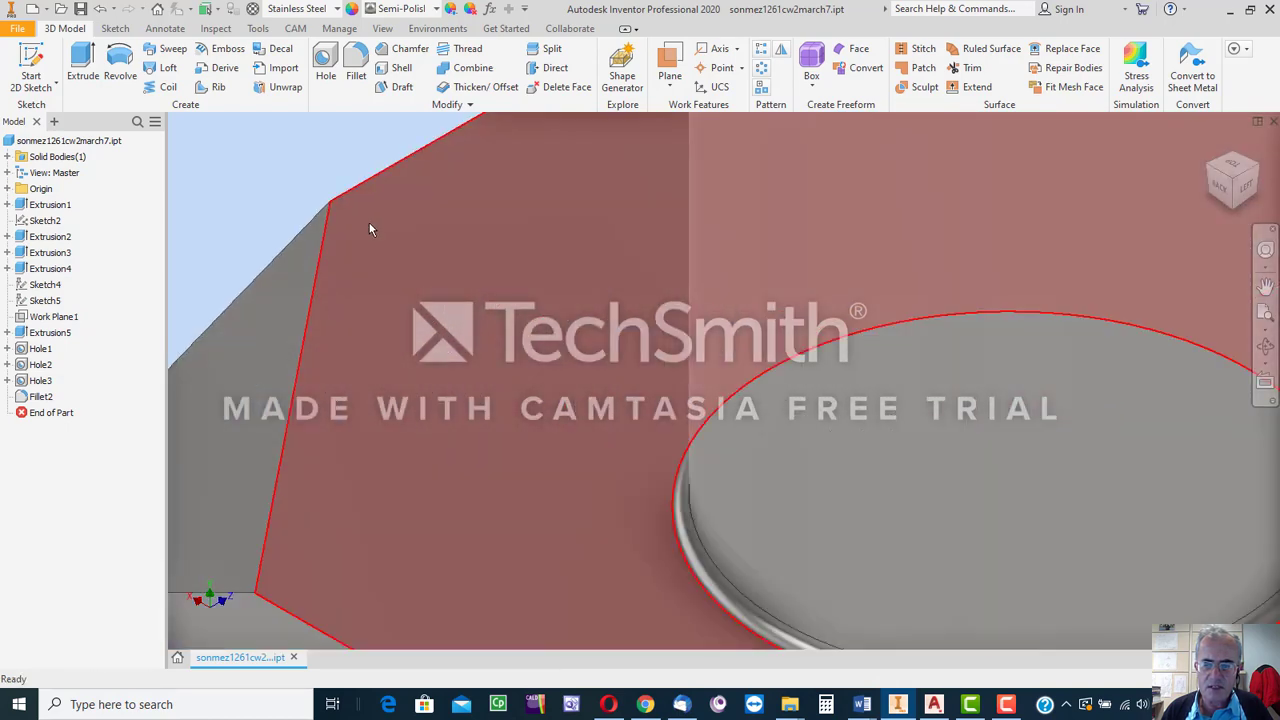
scroll(369, 217, "down", 4)
middle_click_drag(298, 212, 309, 340)
scroll(309, 340, "up", 1)
scroll(300, 323, "down", 2)
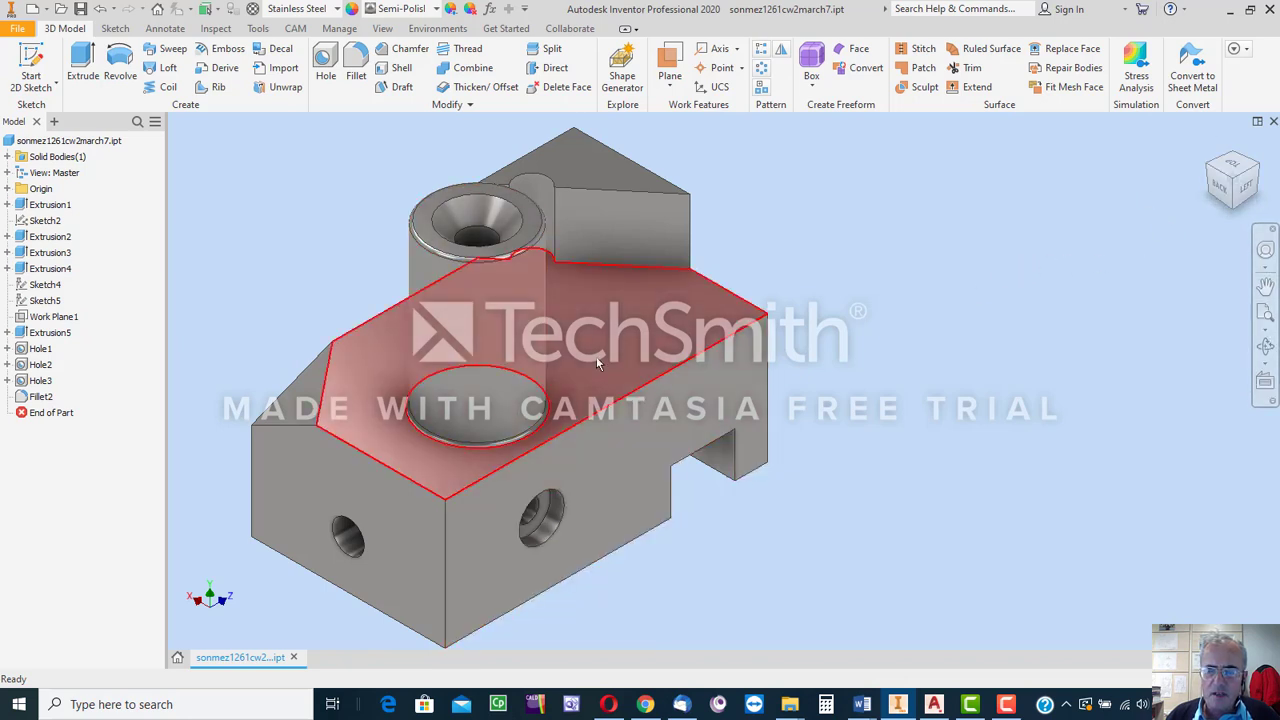
left_click(1220, 192)
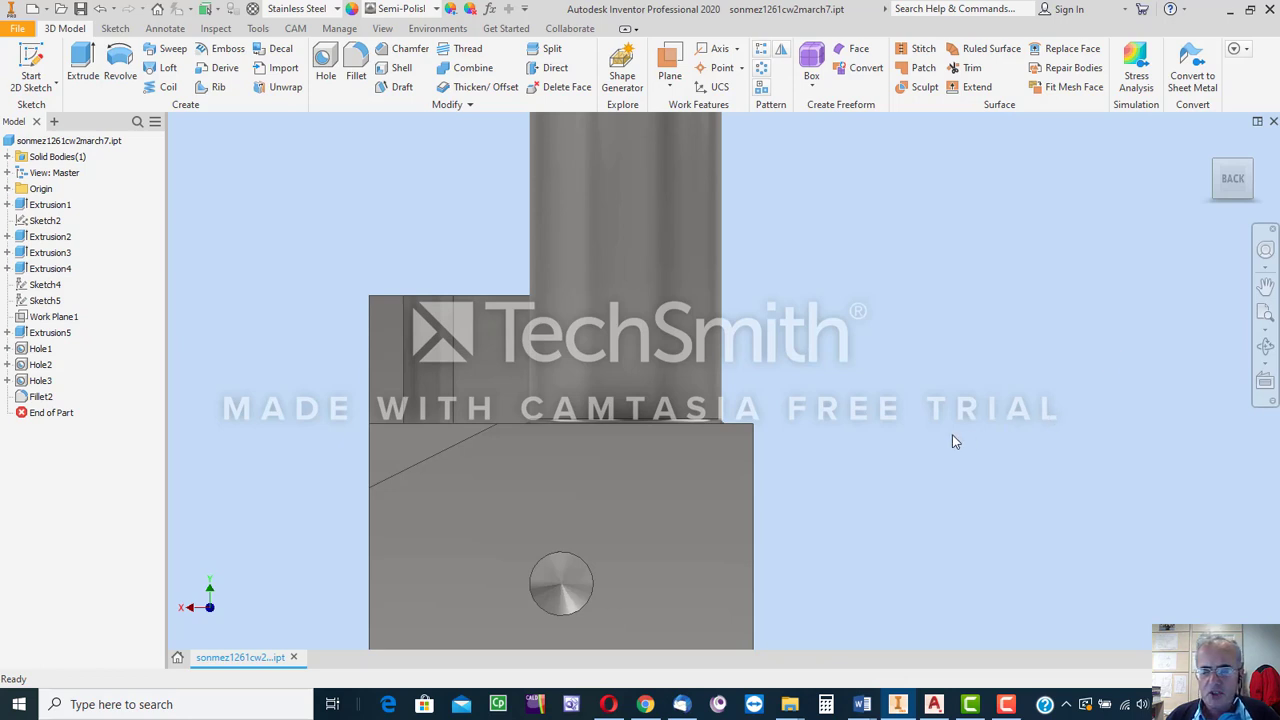
left_click(1251, 161)
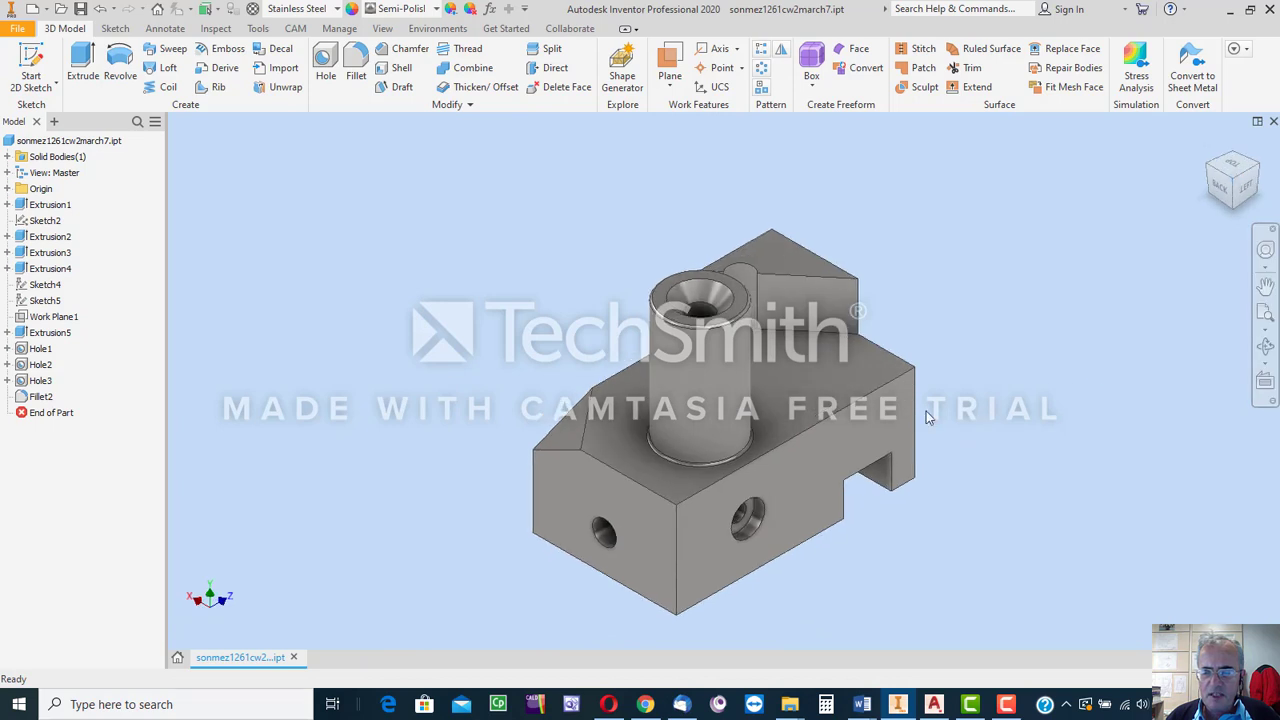
scroll(926, 411, "up", 4)
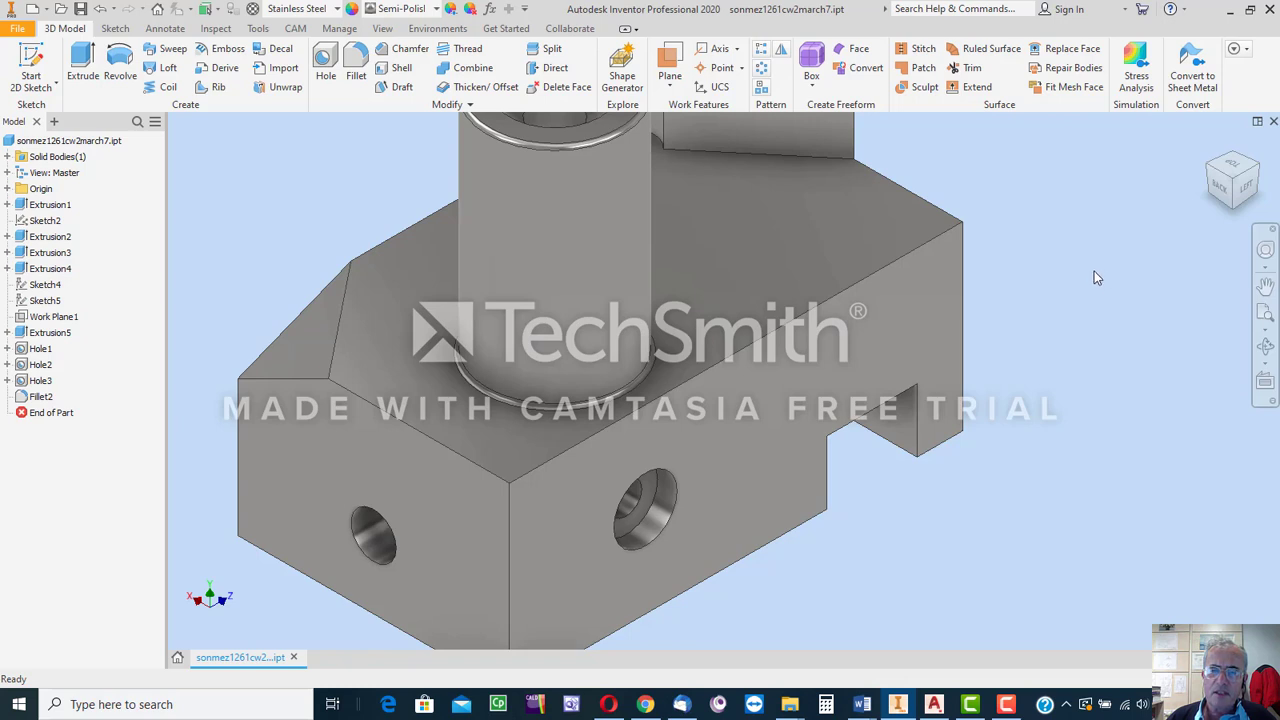
- Chamfer the base block's long upper edge above the stepped side hole by a single distance of 10
left_click(397, 52)
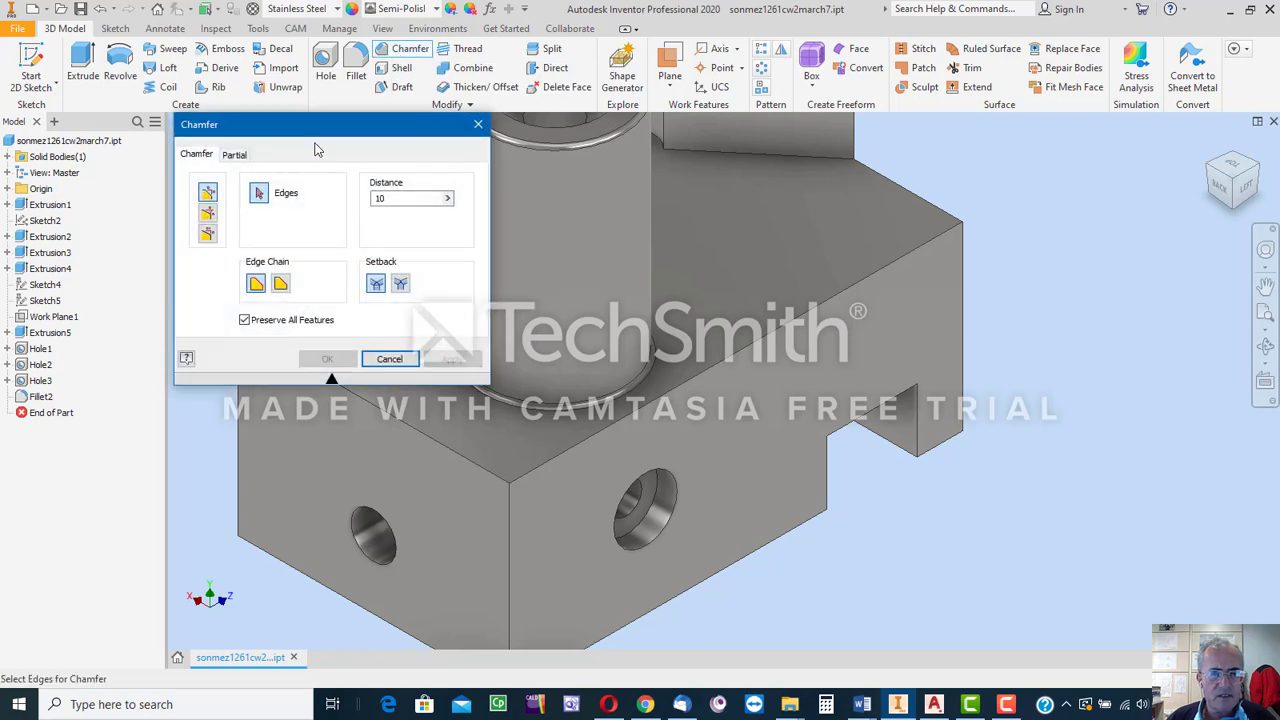
left_click_drag(306, 131, 318, 178)
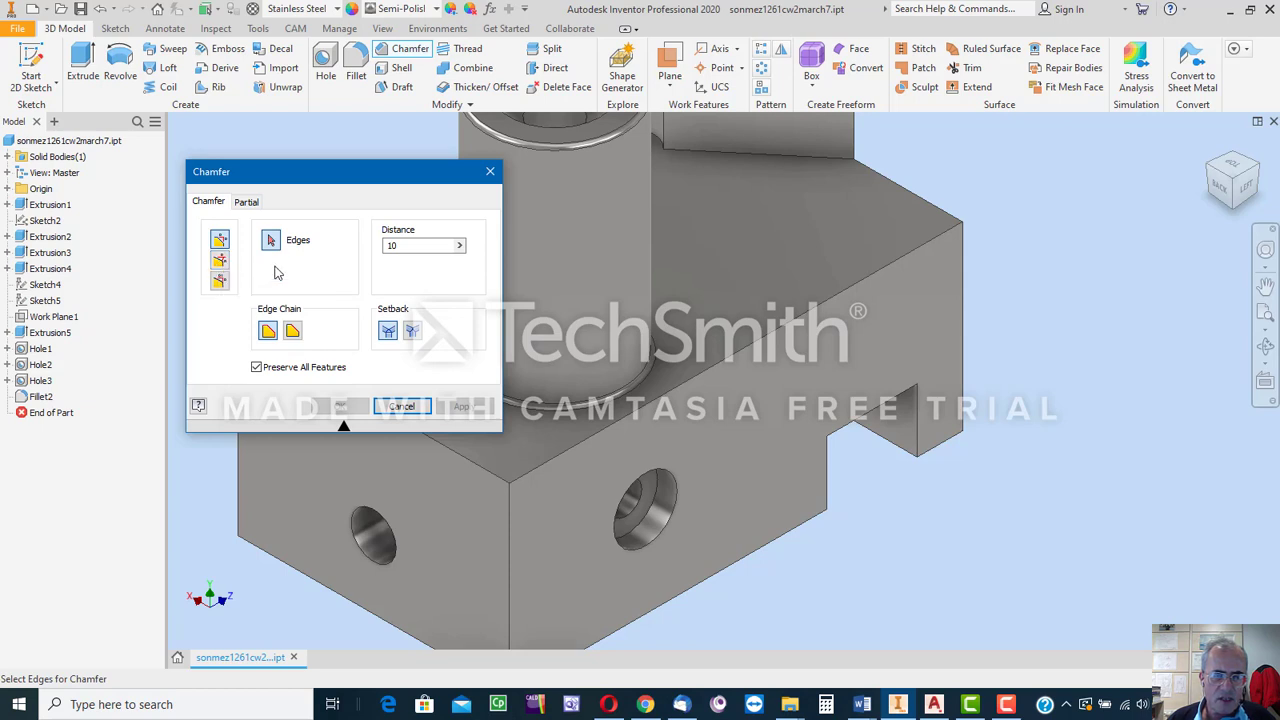
left_click(220, 262)
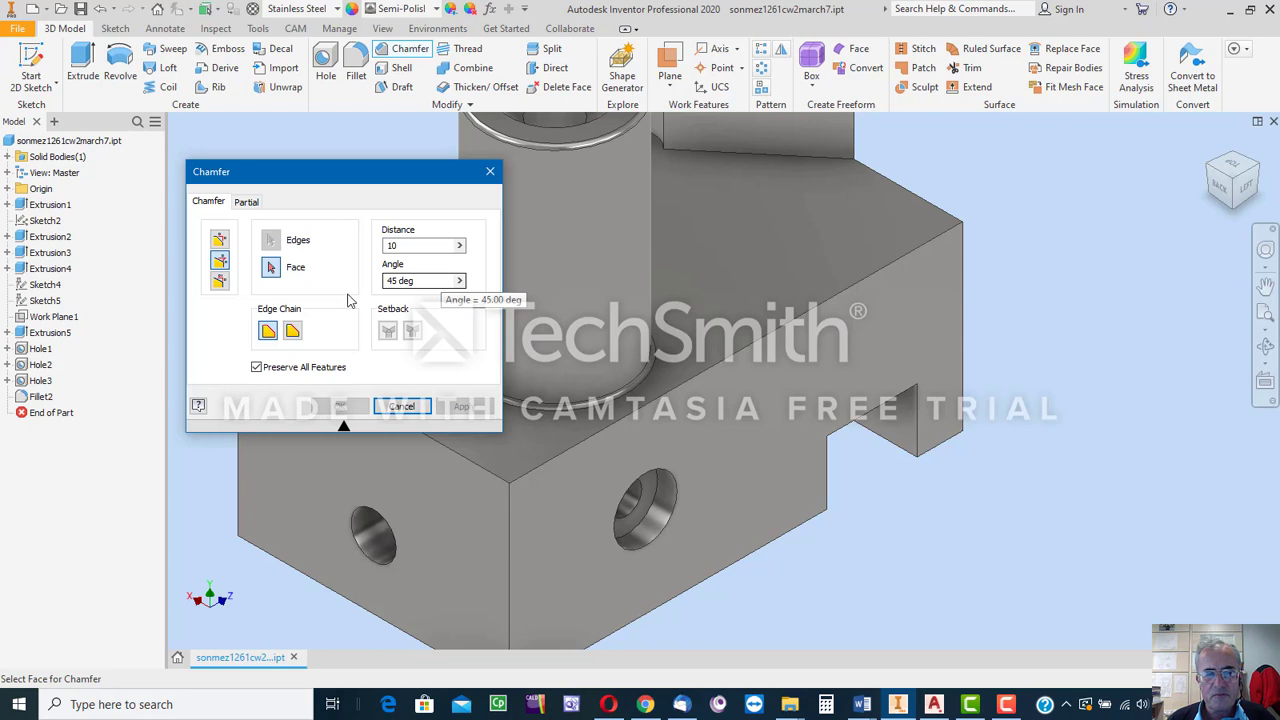
left_click(219, 281)
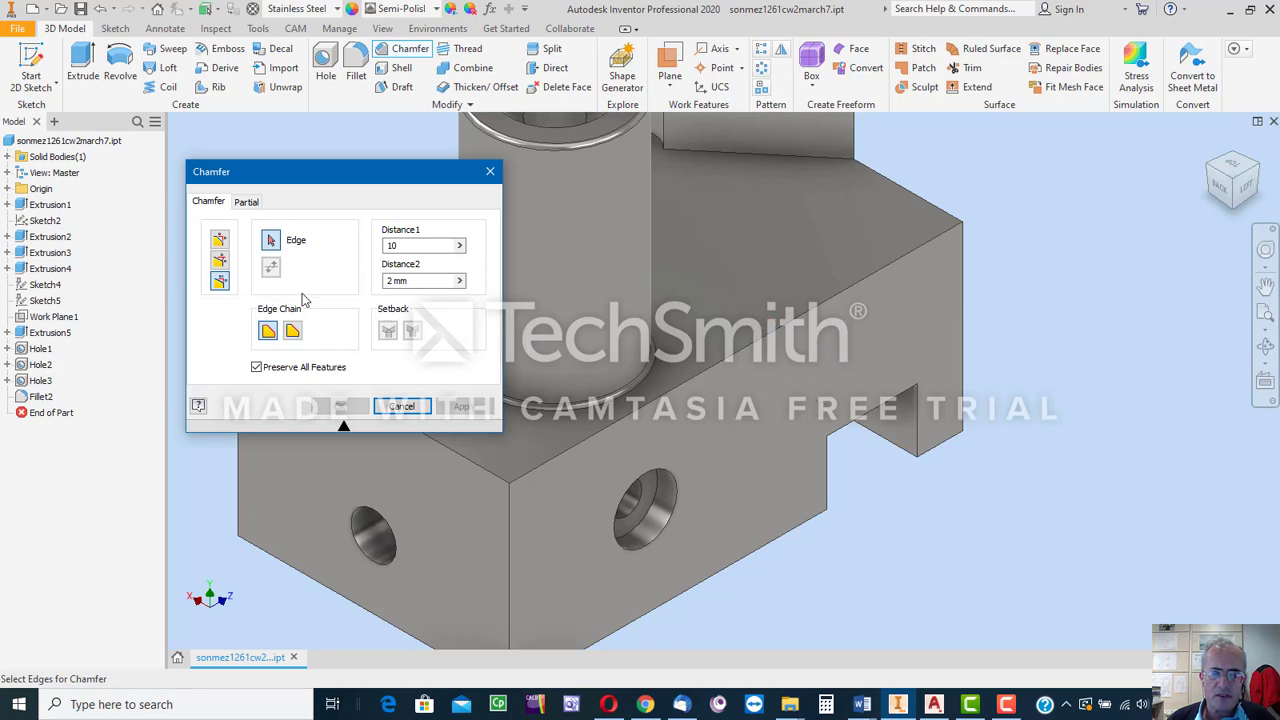
left_click(219, 242)
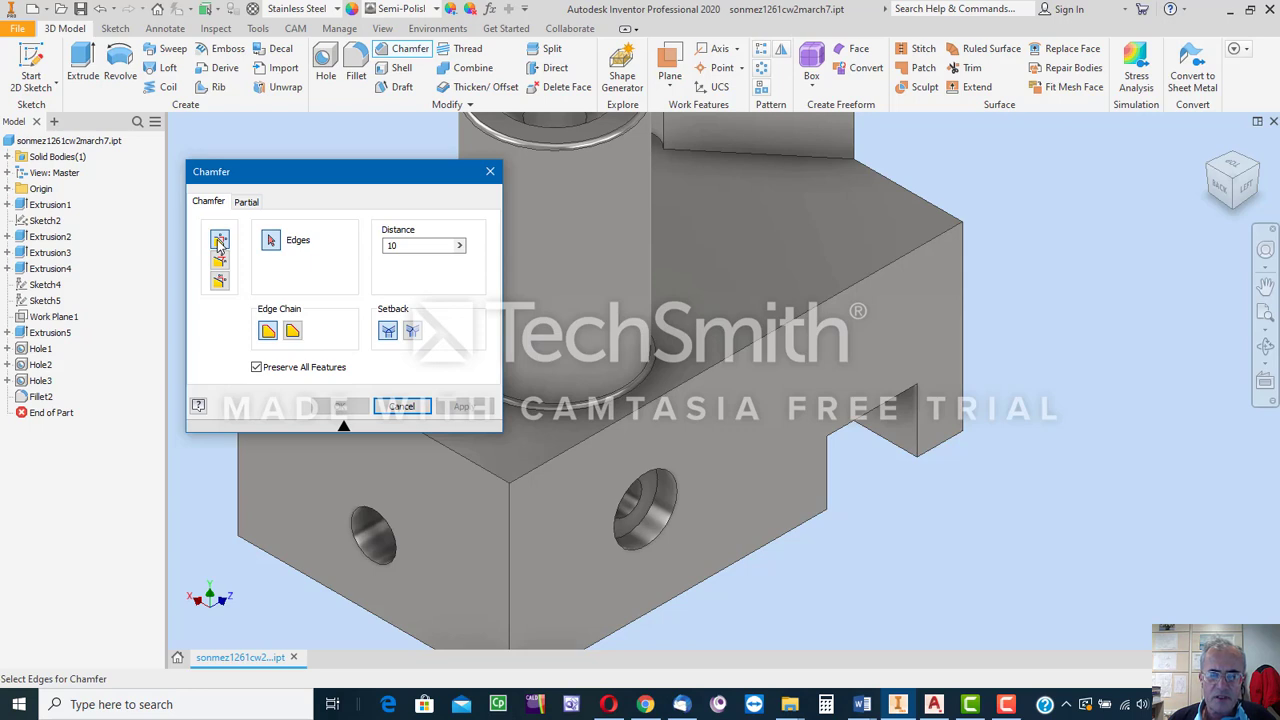
left_click(805, 322)
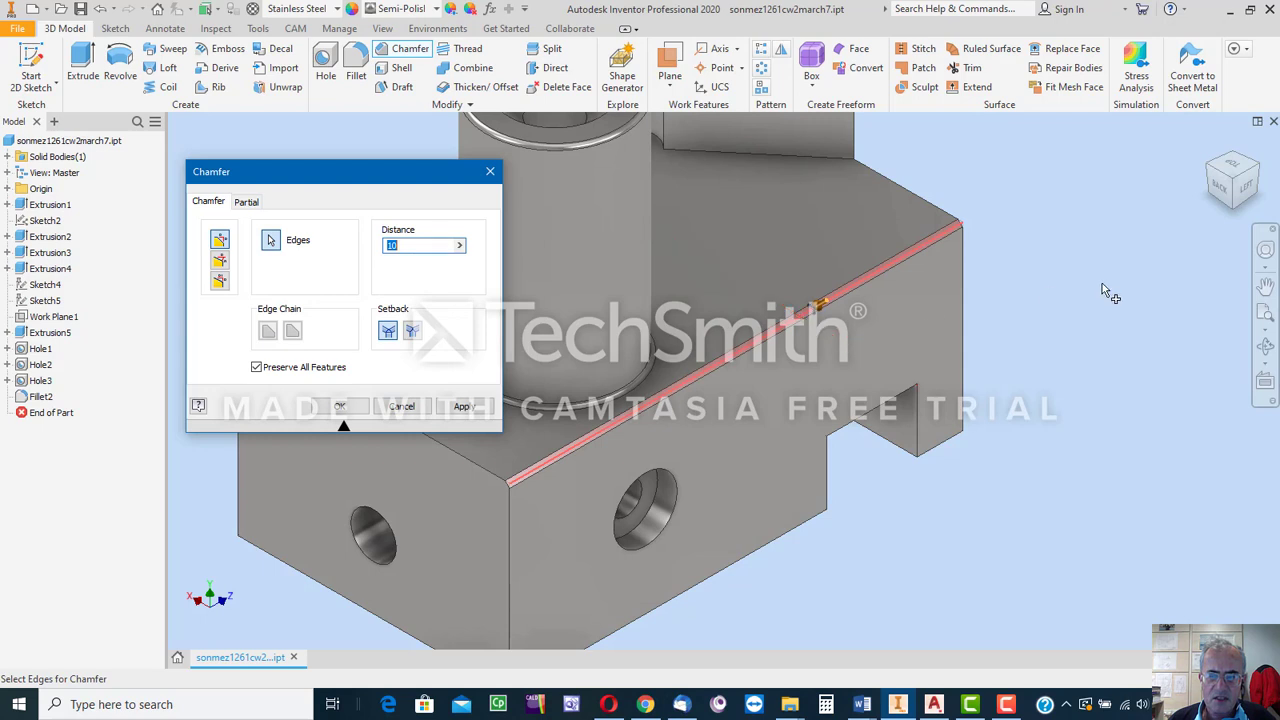
left_click(339, 408)
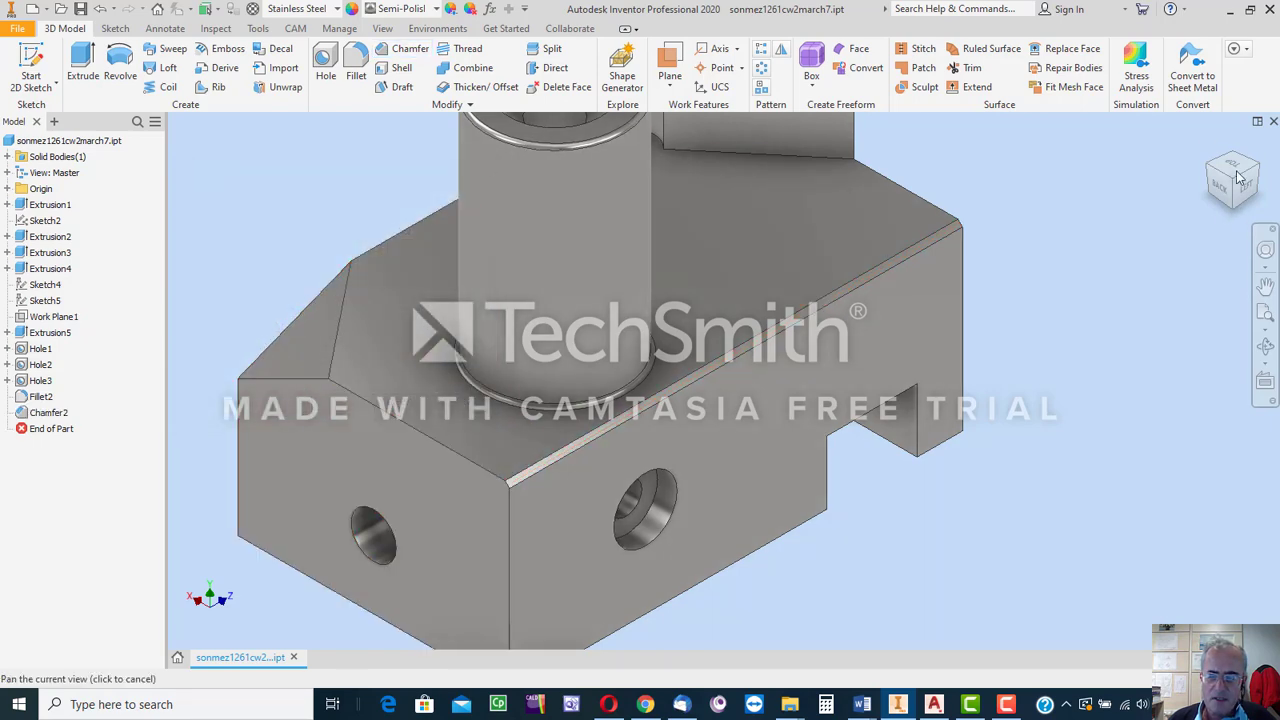
scroll(1077, 210, "up", 3)
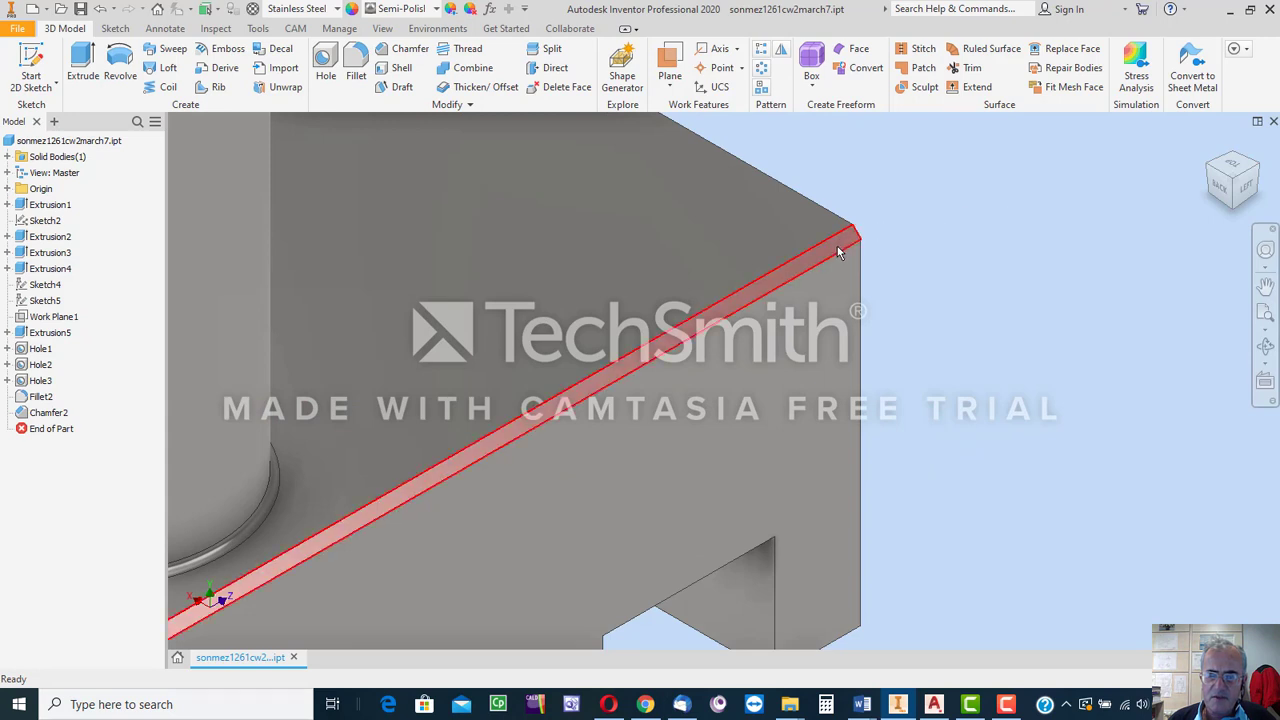
- Examine the chamfer along the base block's upper edge from the isometric view and up close from the back
scroll(838, 252, "down", 5)
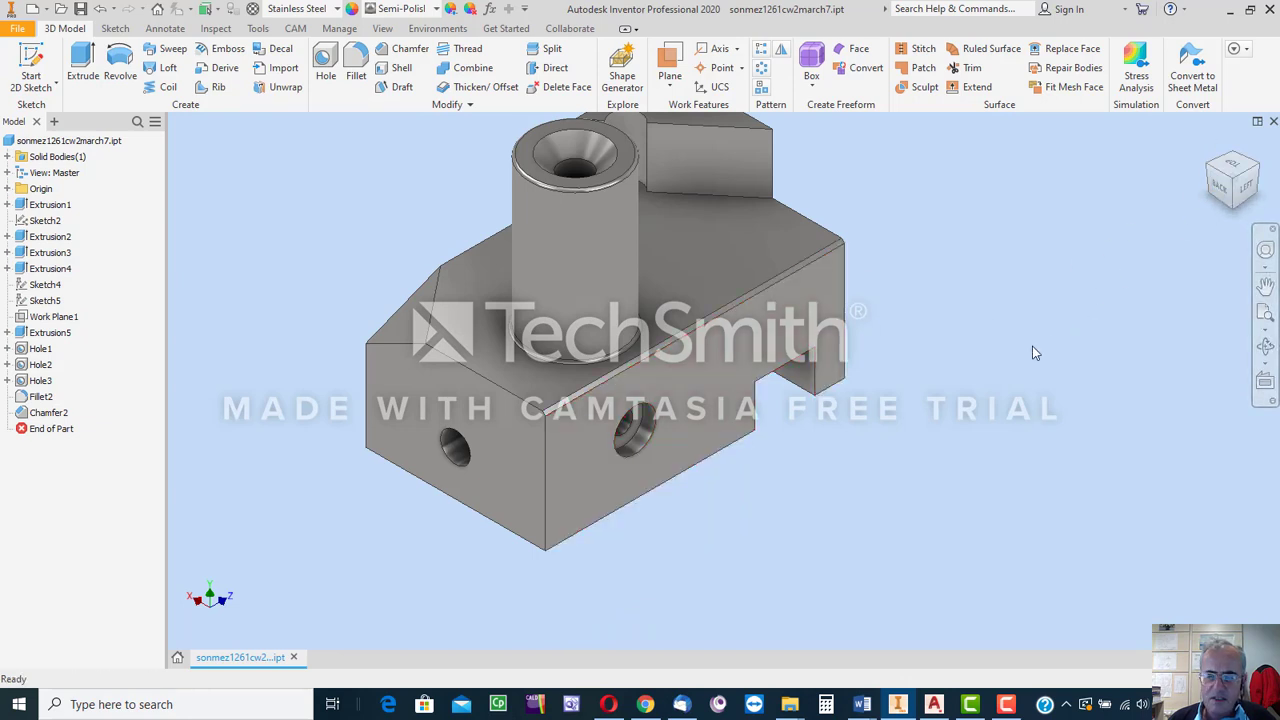
left_click(1219, 187)
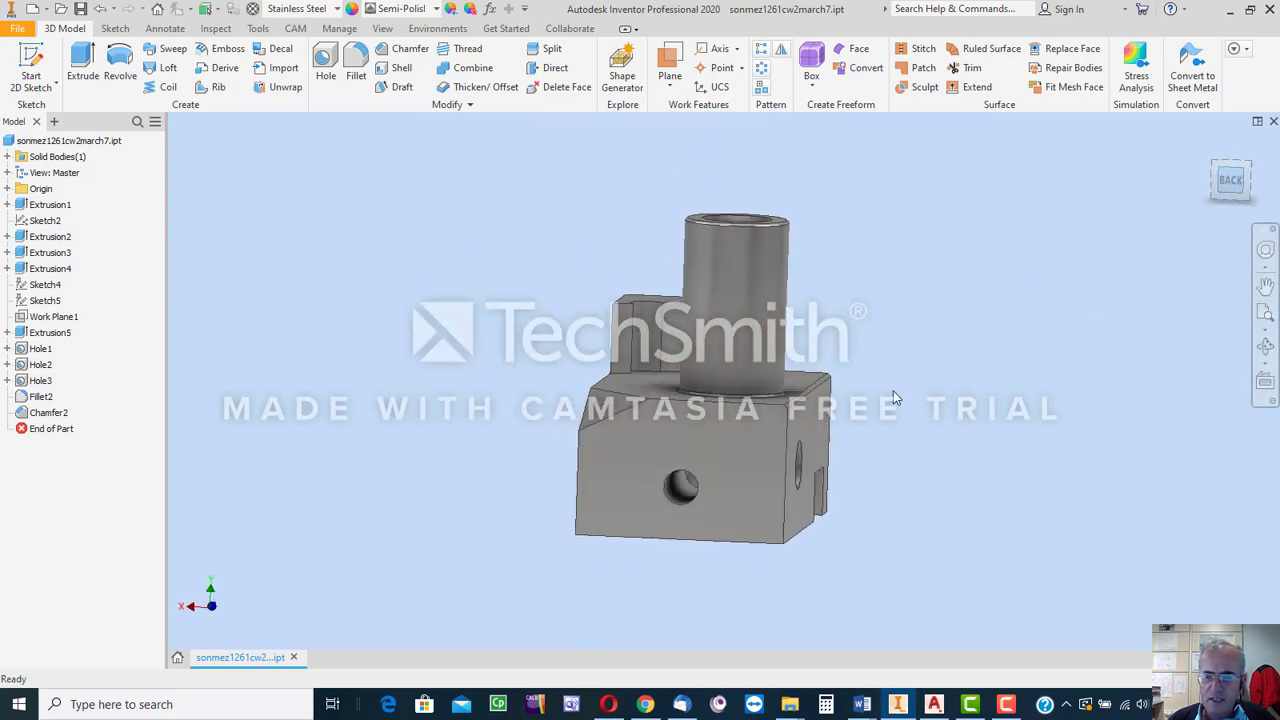
scroll(845, 402, "up", 8)
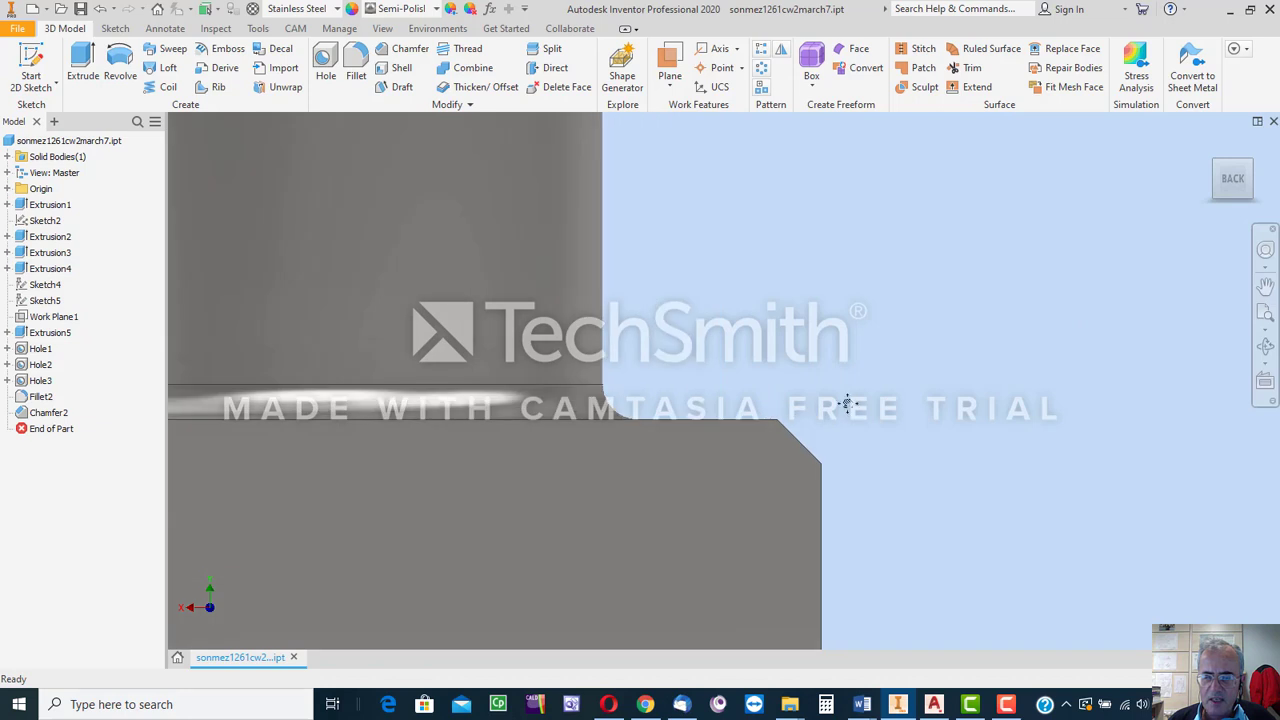
middle_click_drag(843, 400, 812, 297)
scroll(812, 297, "up", 3)
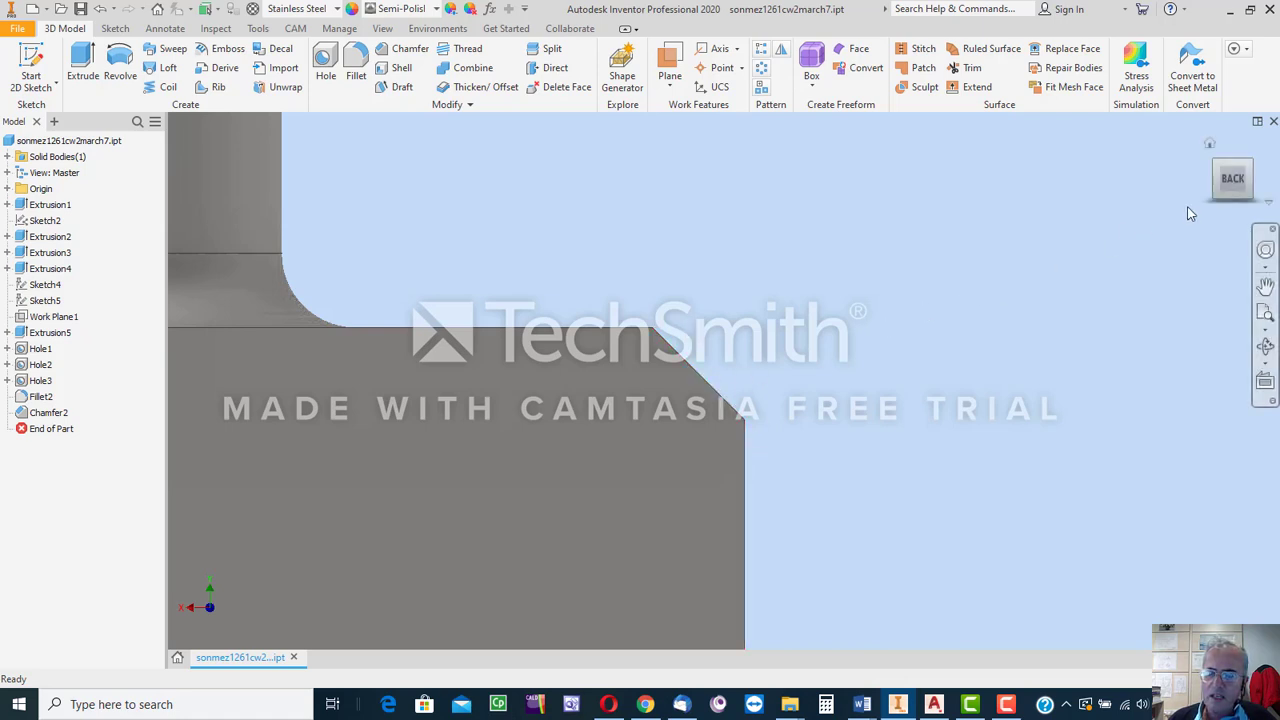
left_click(1251, 164)
scroll(842, 416, "down", 5)
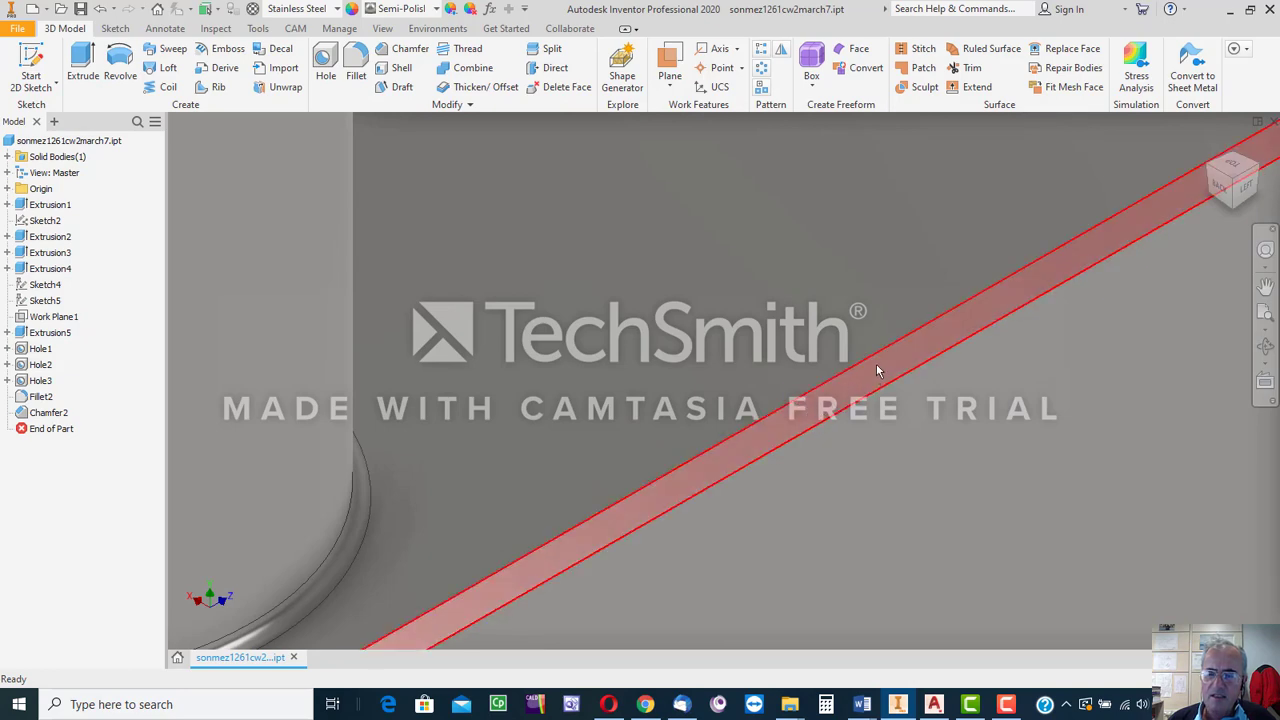
scroll(876, 363, "up", 5)
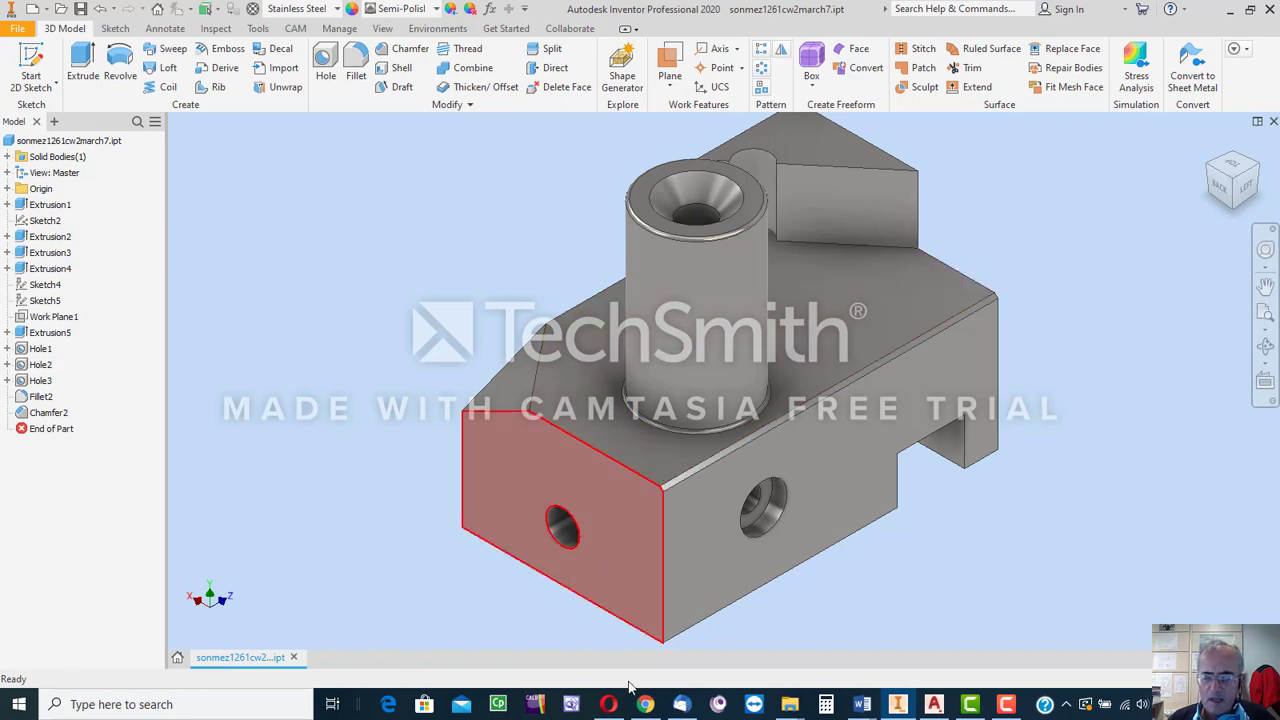
- Switch to the AutoCAD drawing and undo the last edge fillet on the raised block
left_click(934, 704)
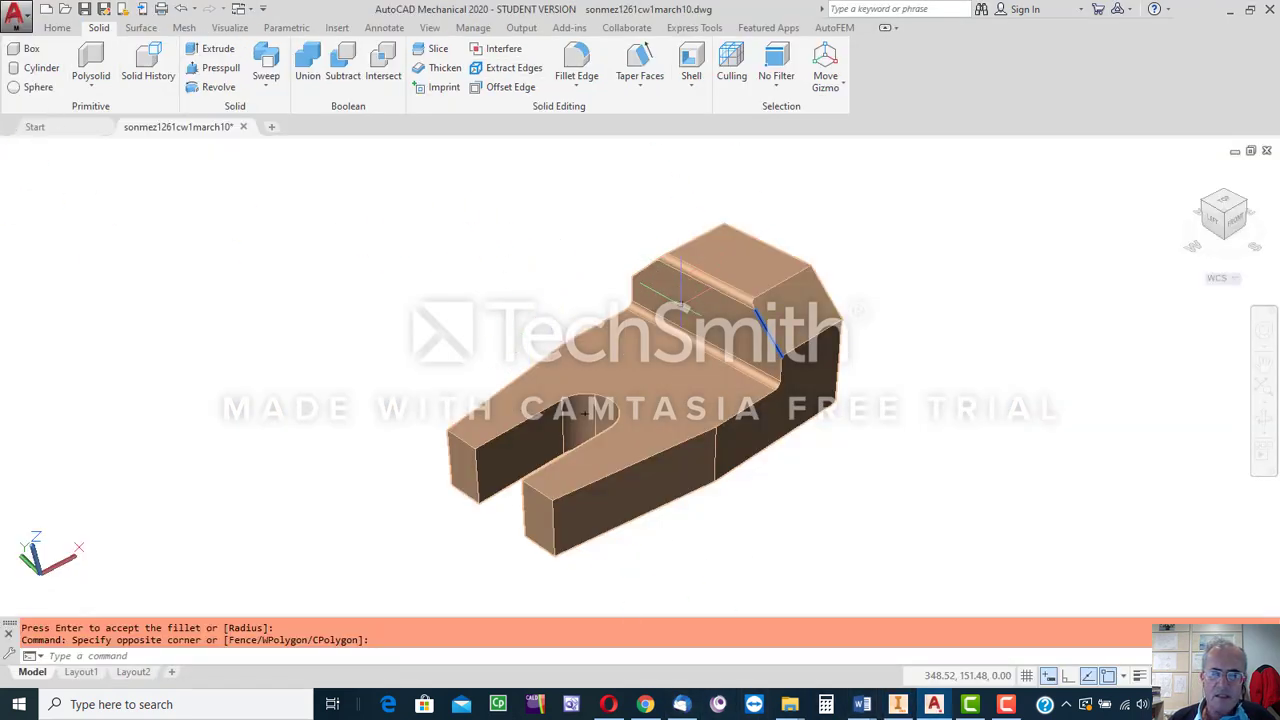
left_click(181, 10)
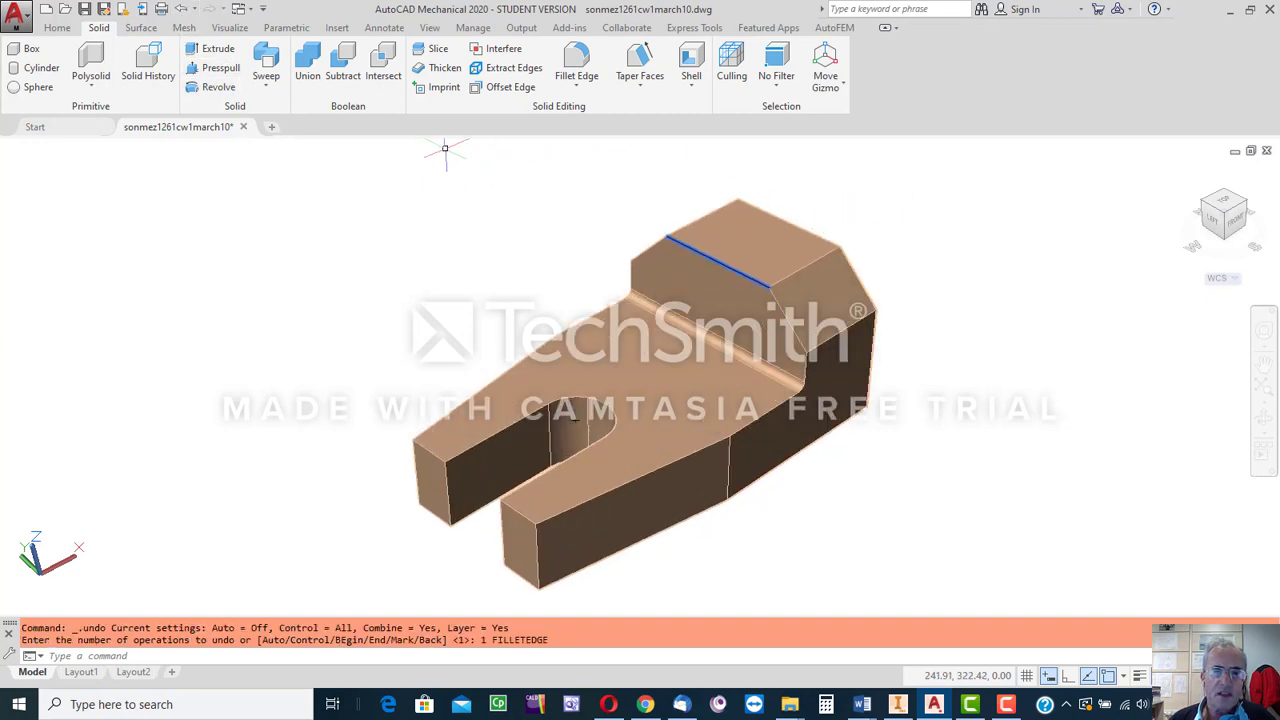
- Chamfer the raised block's top edge facing the slotted end with the Chamfer Edge tool, setting both distances to 2
left_click(578, 92)
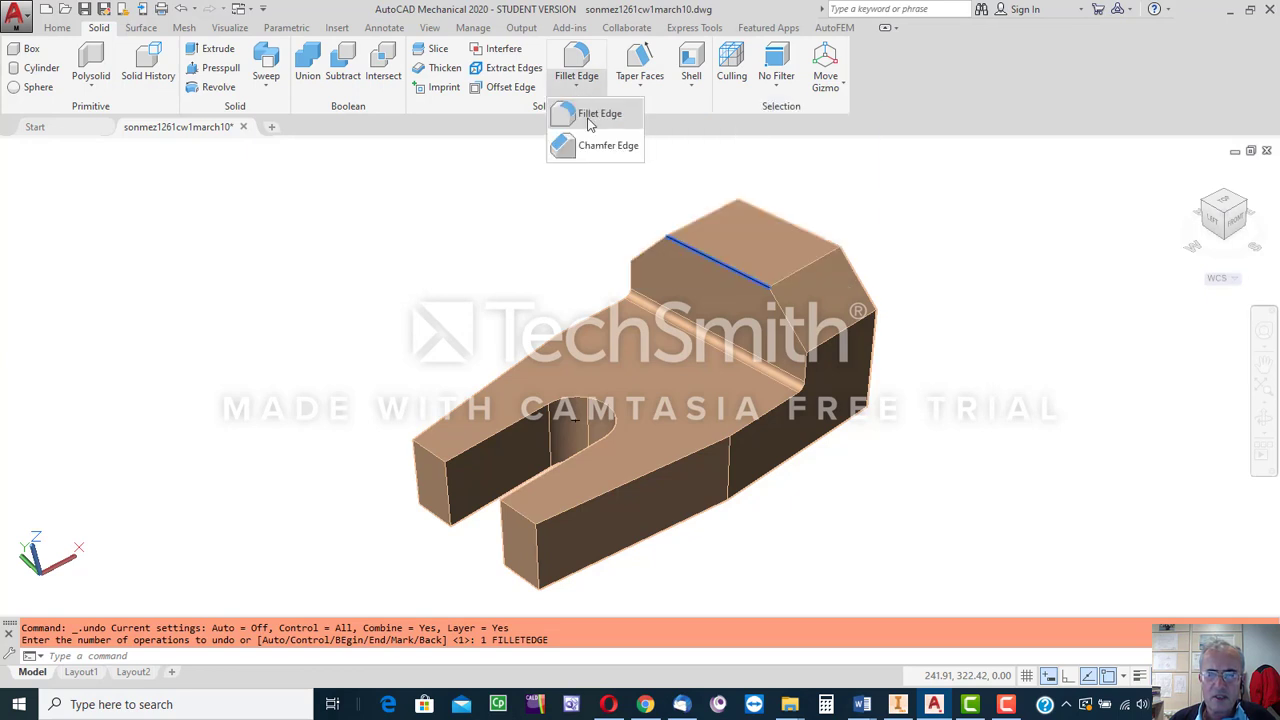
left_click(598, 148)
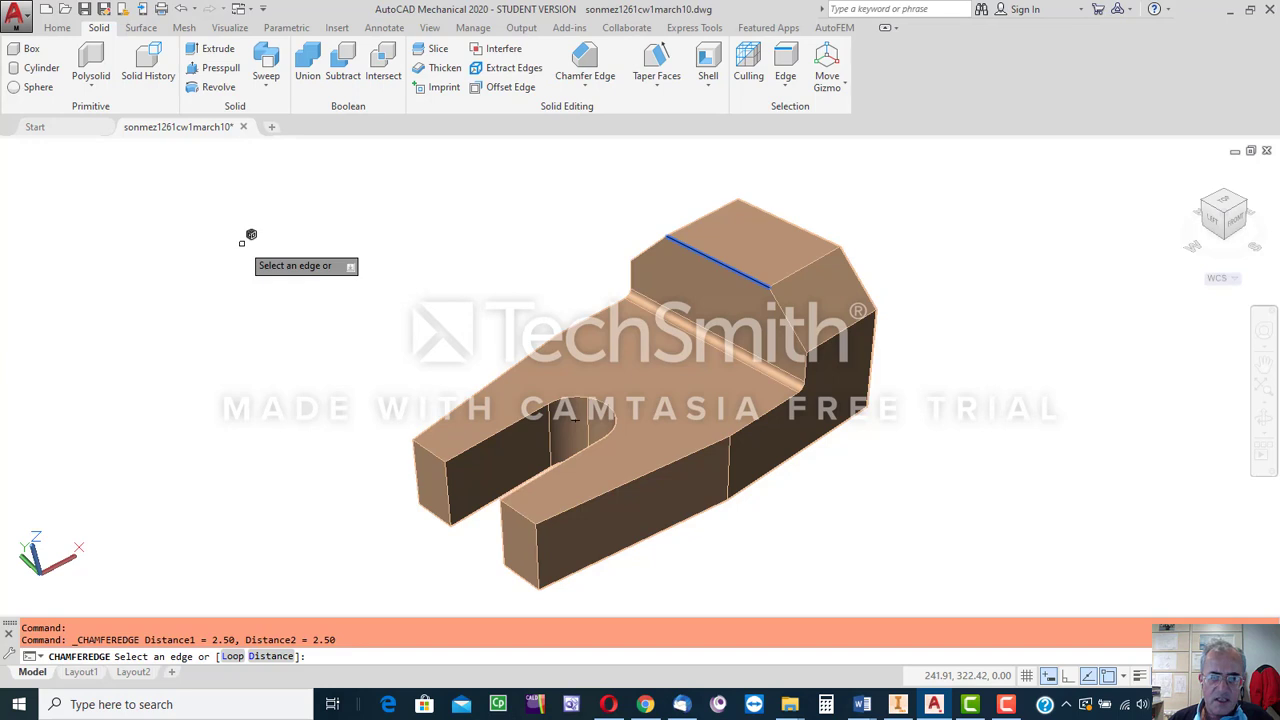
key("Down")
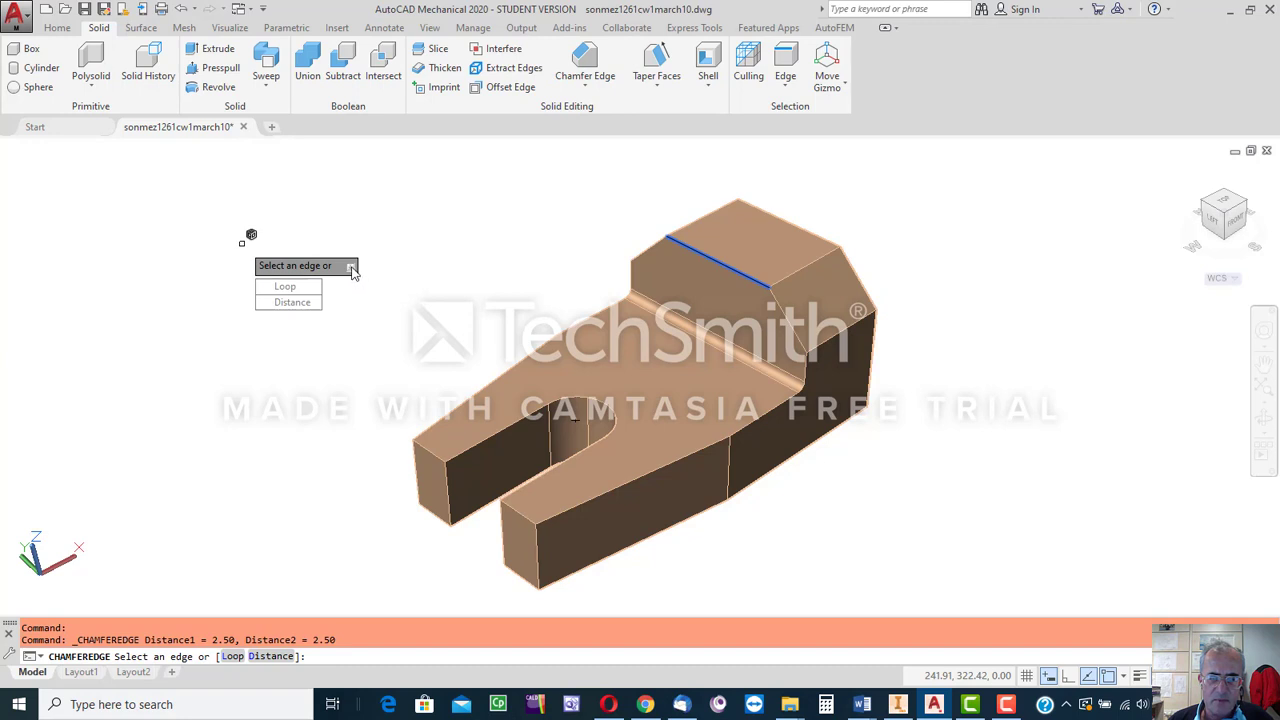
left_click(290, 302)
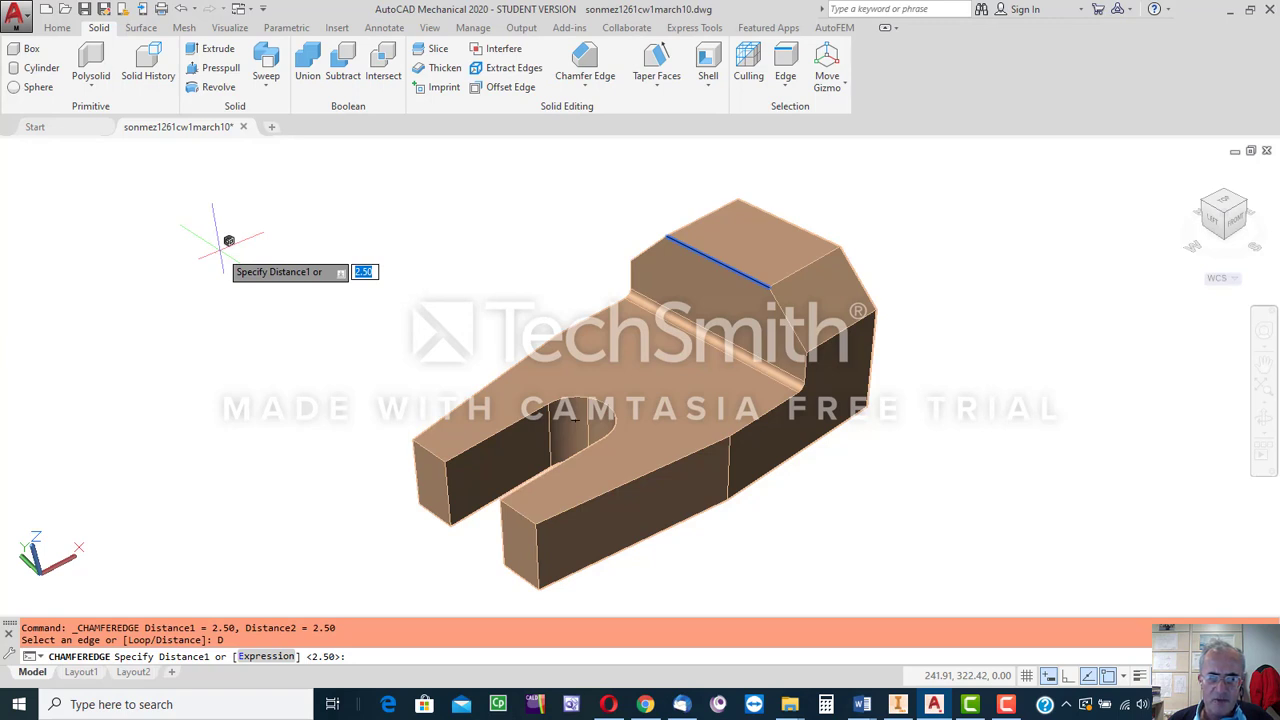
type("2")
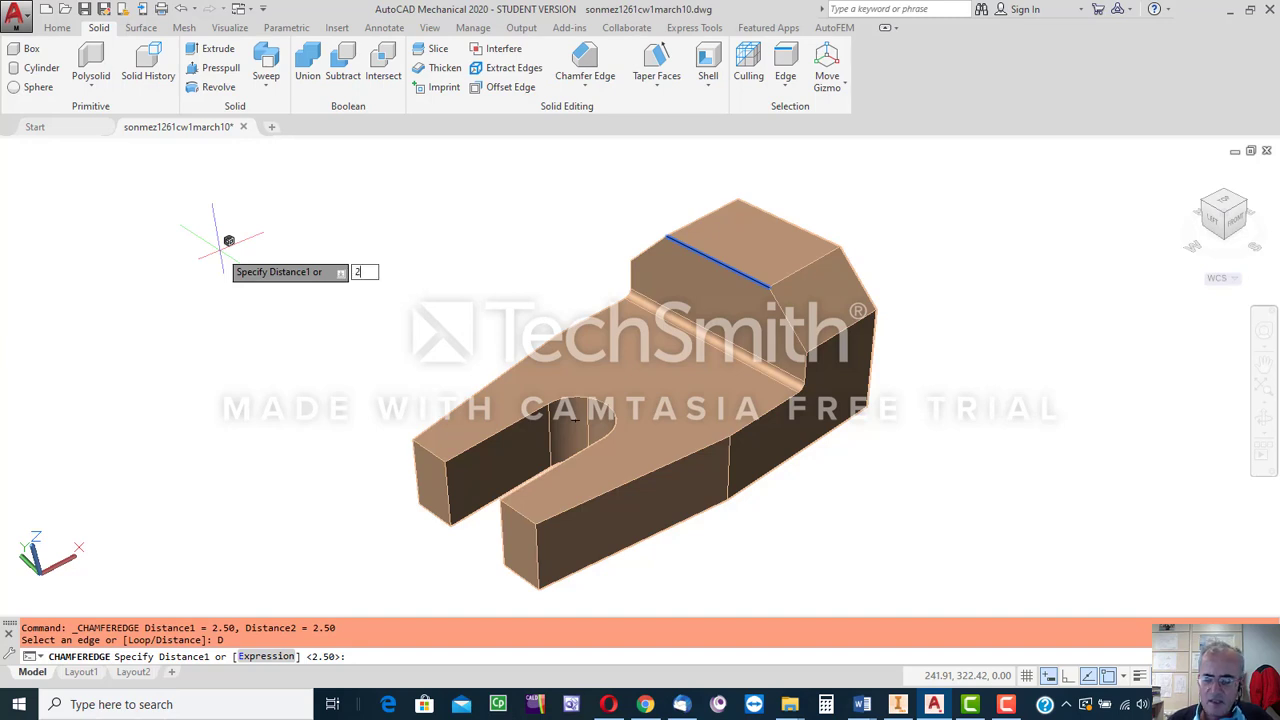
key("Return")
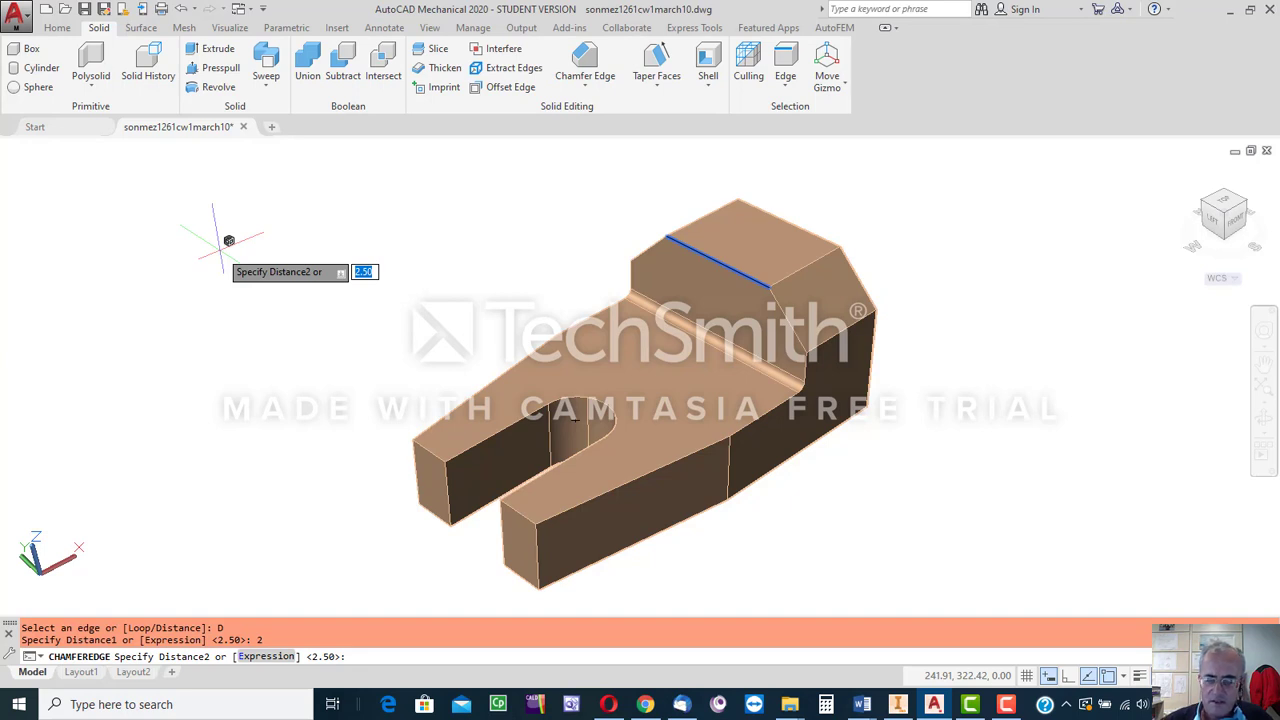
key("BackSpace")
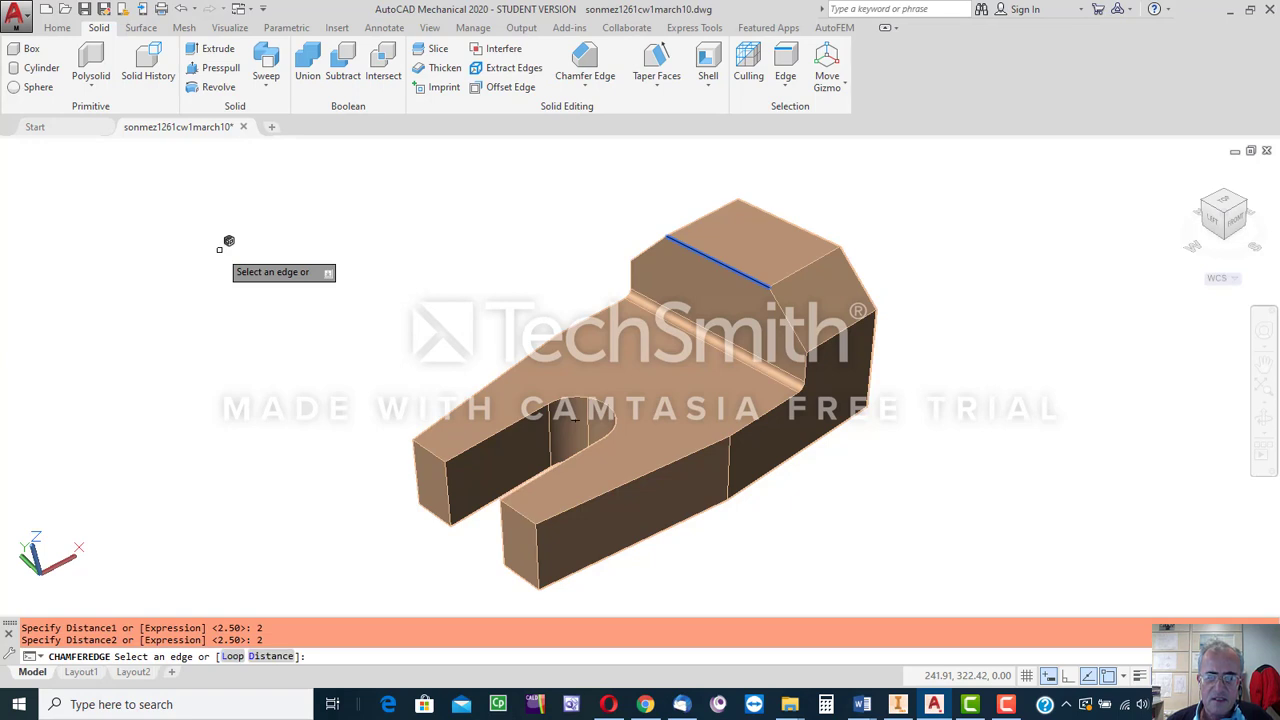
left_click(715, 261)
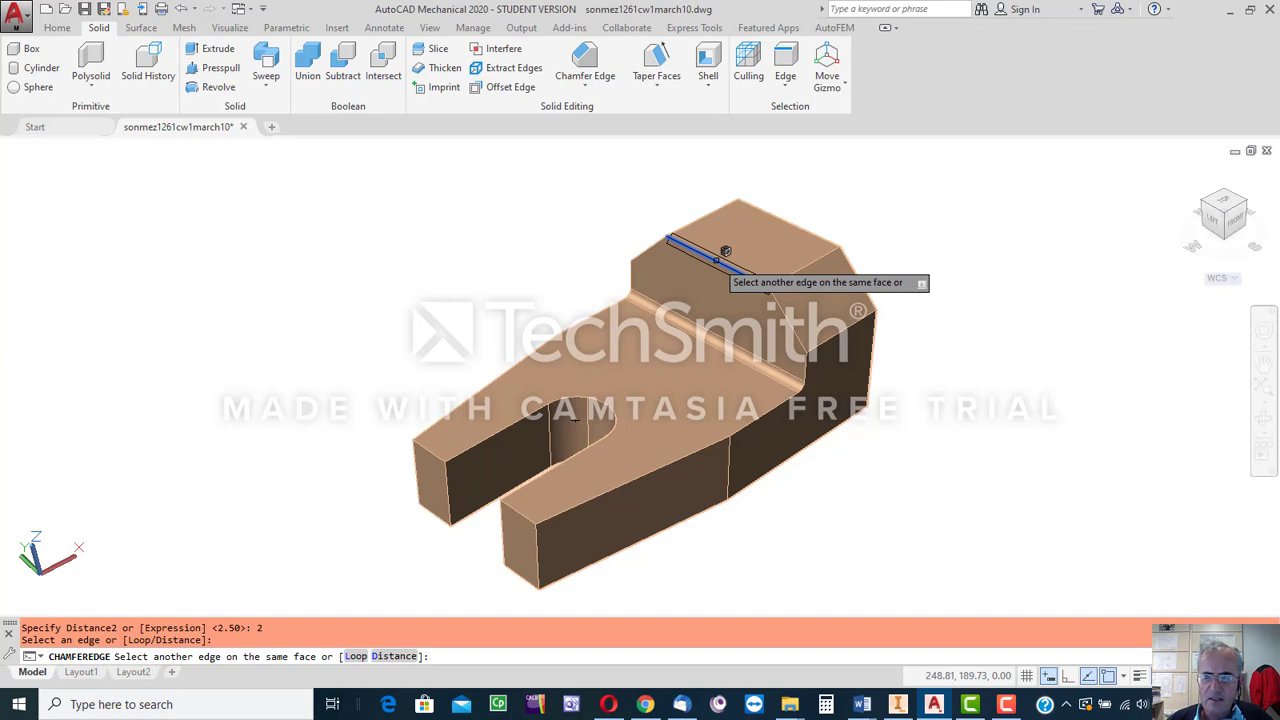
key("Return")
key("Return")
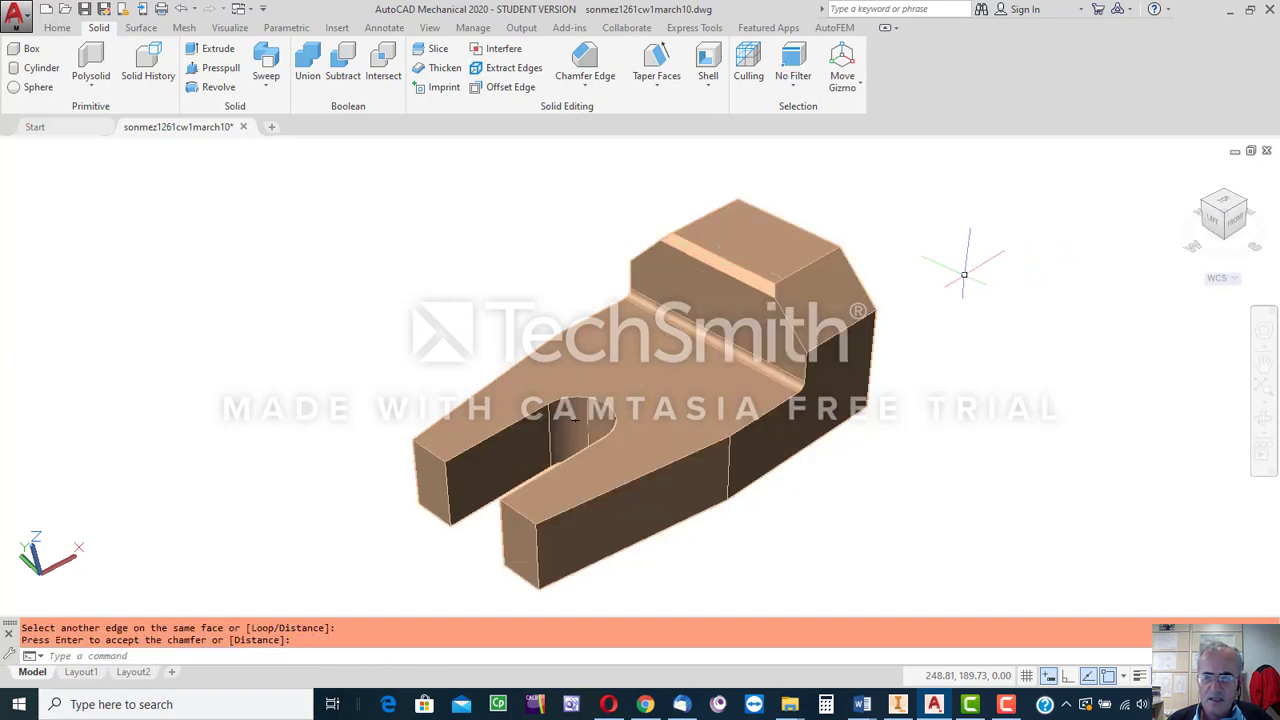
scroll(575, 420, "up", 3)
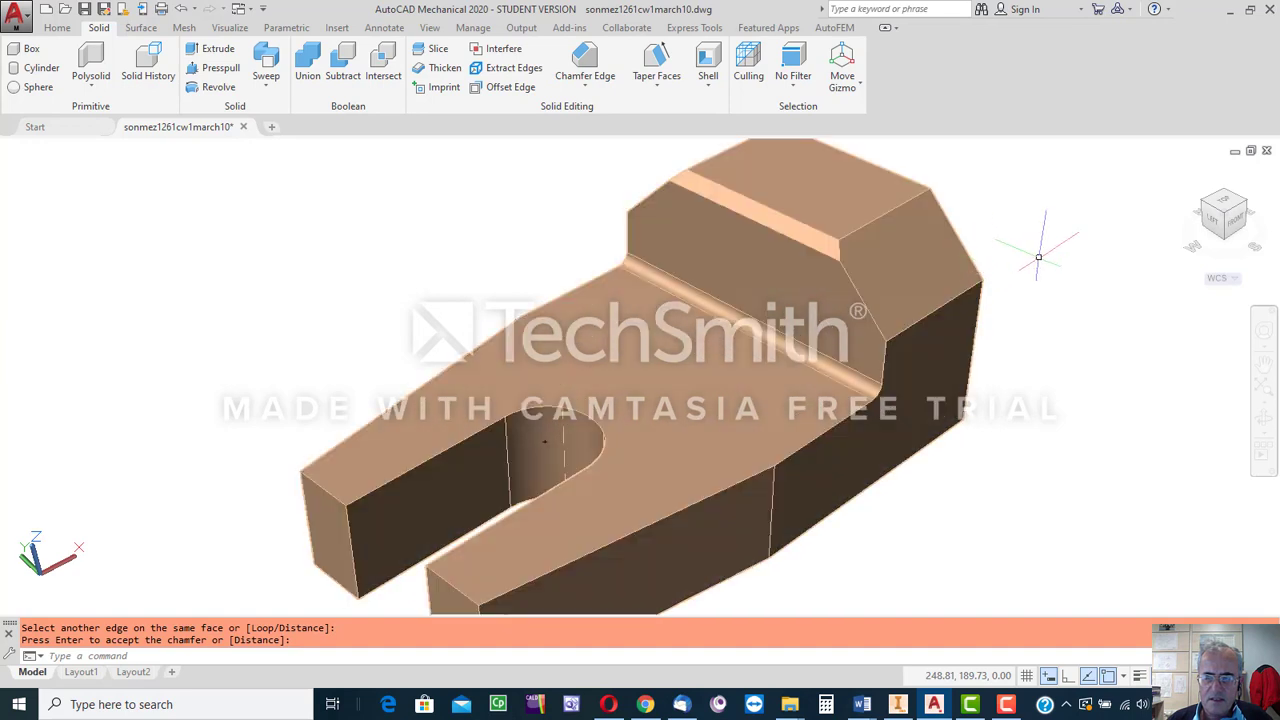
scroll(1038, 257, "down", 3)
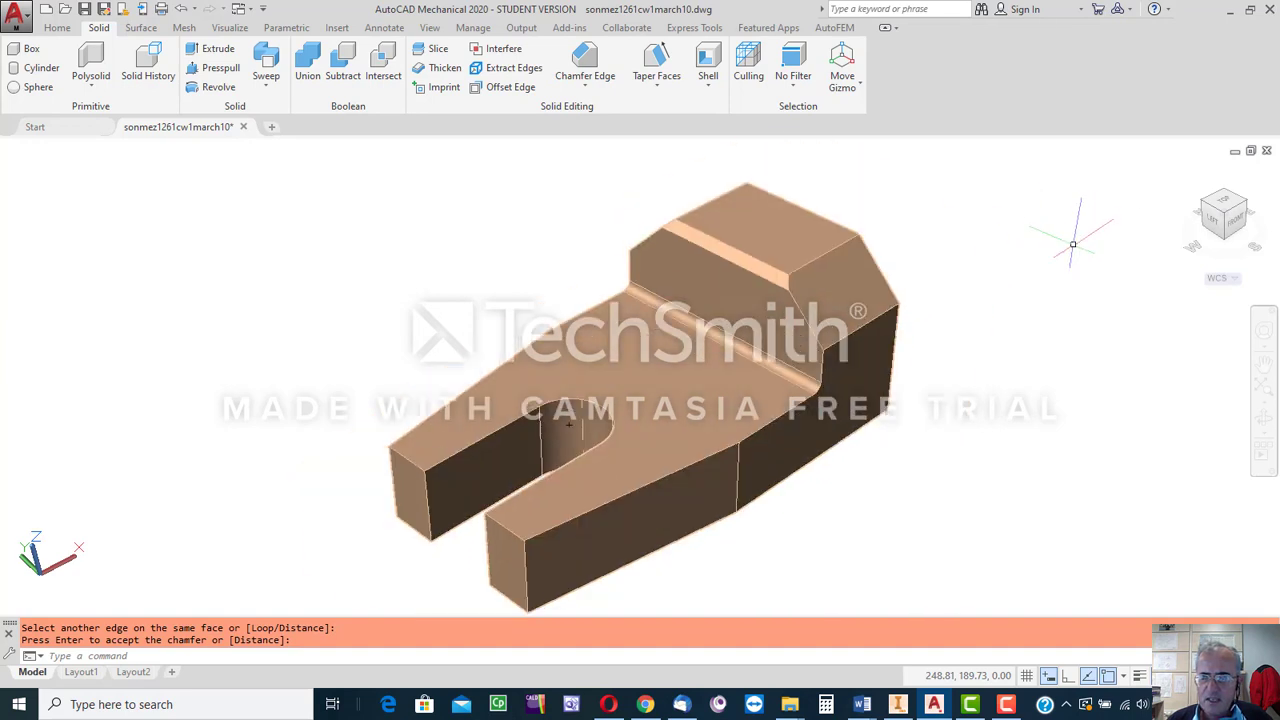
middle_click_drag(1072, 244, 969, 309)
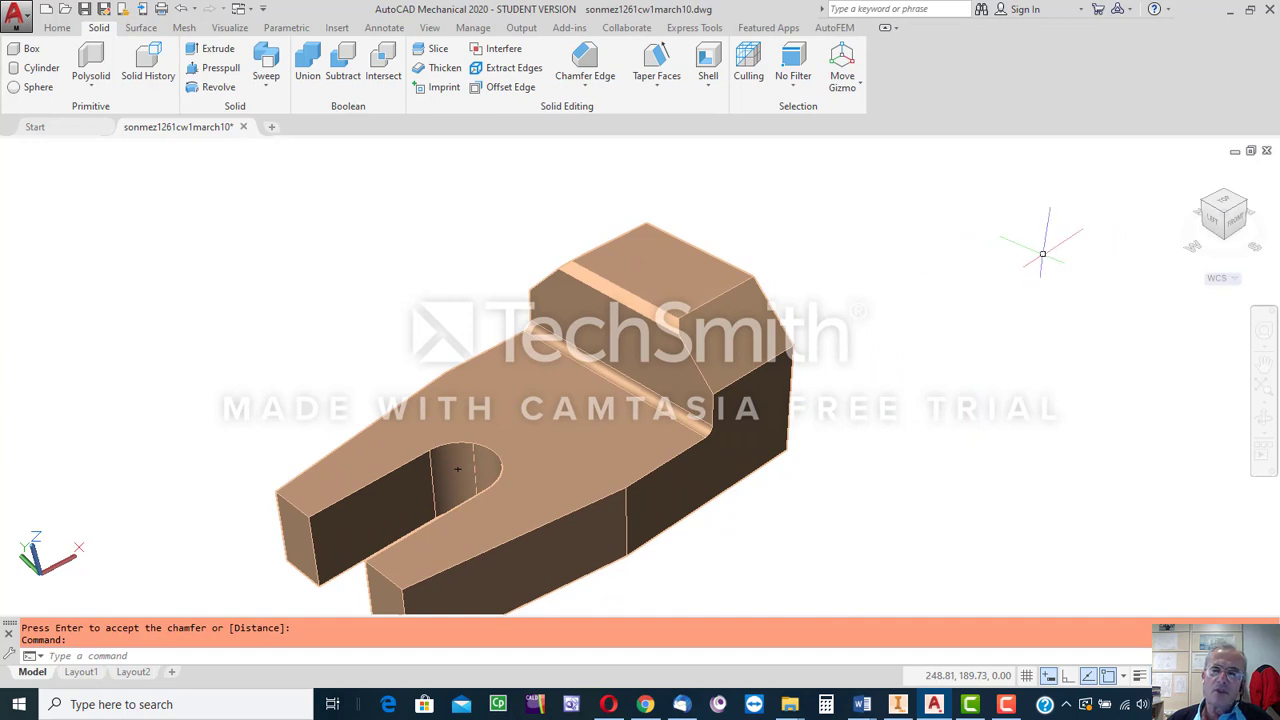